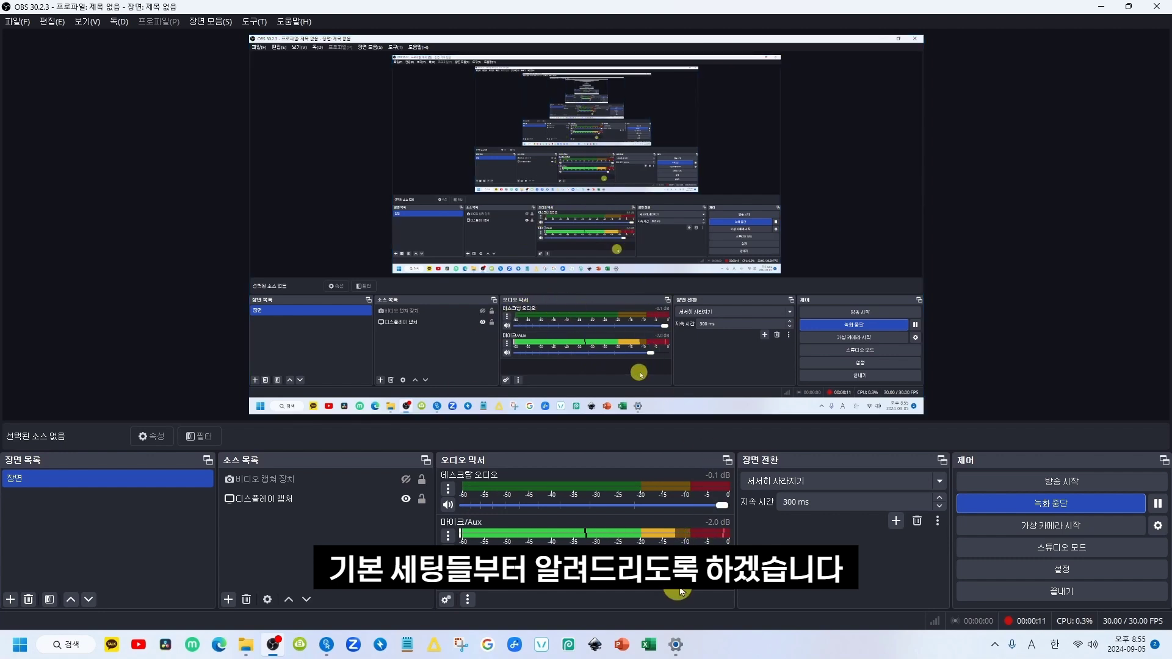
Open the Sound page of the Windows system settings and review the available output and input devices.
{"action": "left_click", "coordinate": [20, 645]}
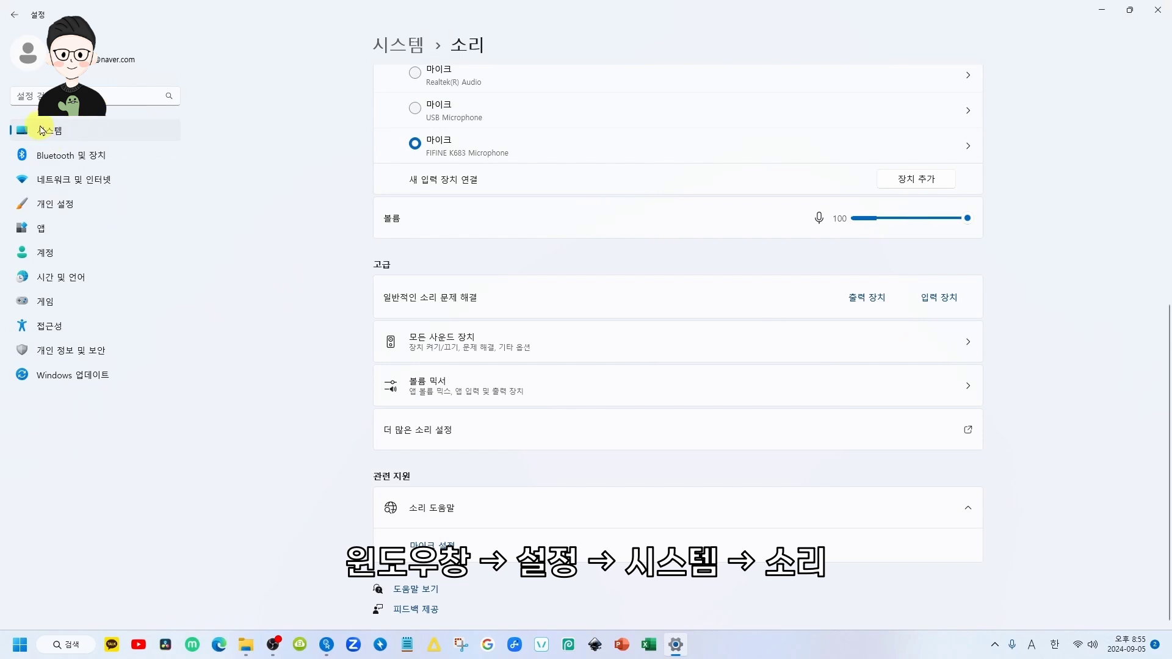
{"action": "left_click", "coordinate": [61, 142]}
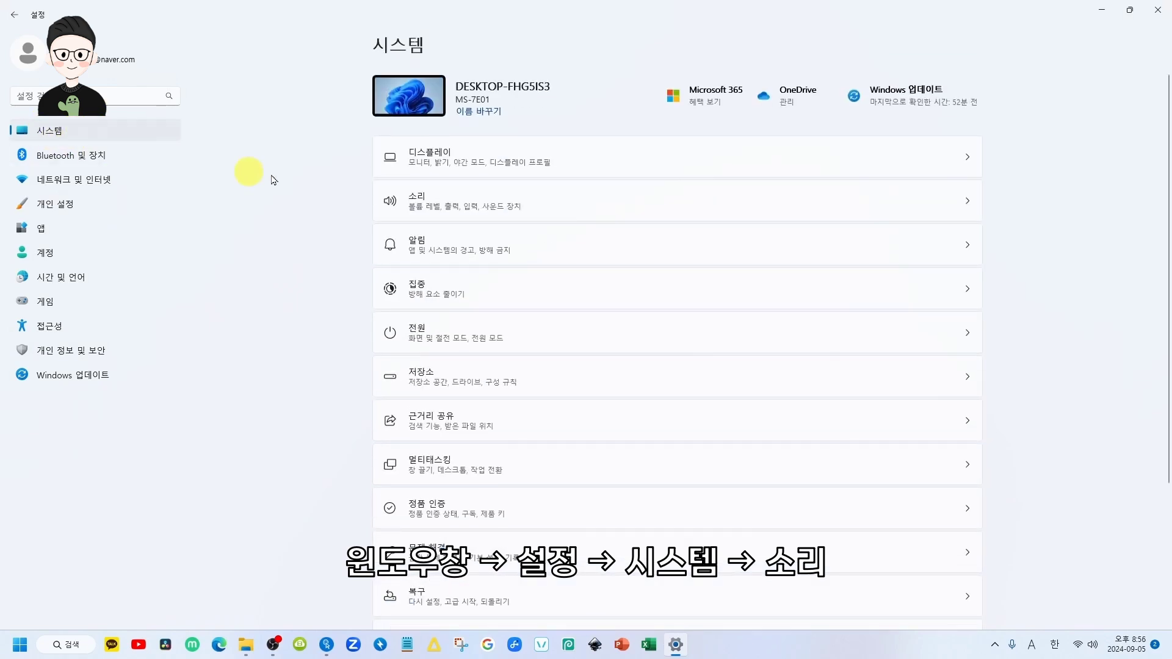
{"action": "left_click", "coordinate": [578, 215]}
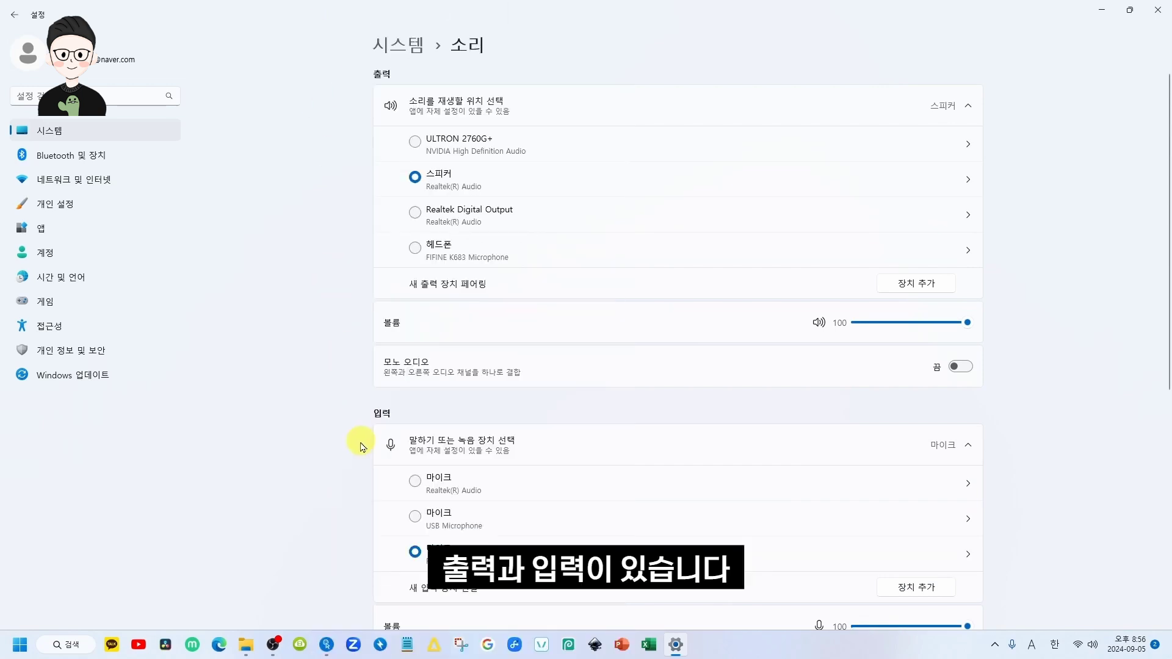
{"action": "scroll", "coordinate": [464, 427], "scroll_direction": "down", "scroll_amount": 3}
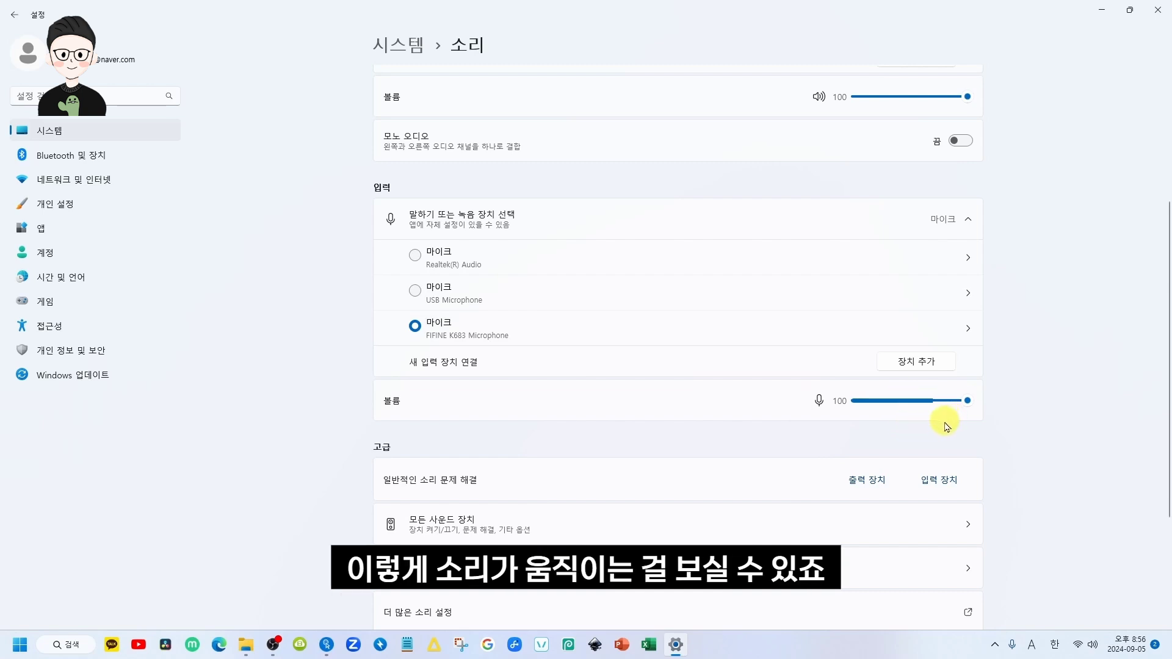
{"action": "scroll", "coordinate": [943, 427], "scroll_direction": "up", "scroll_amount": 4}
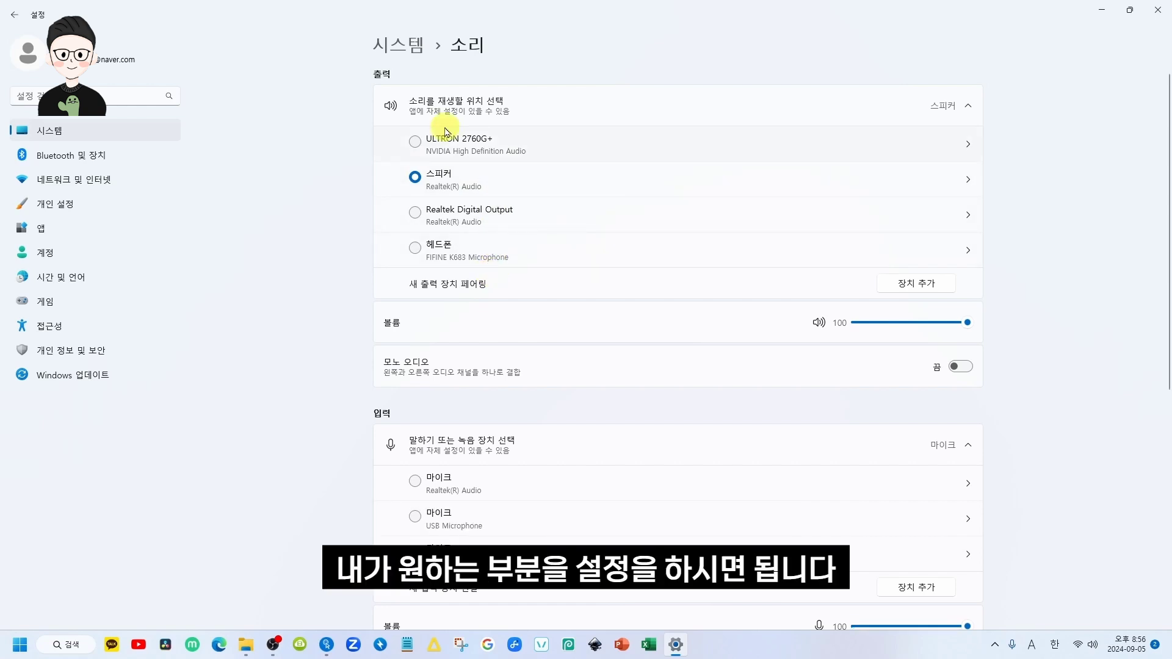
Open the additional sound settings (더 많은 소리 설정) and look through the list of playback devices.
{"action": "scroll", "coordinate": [550, 217], "scroll_direction": "down", "scroll_amount": 6}
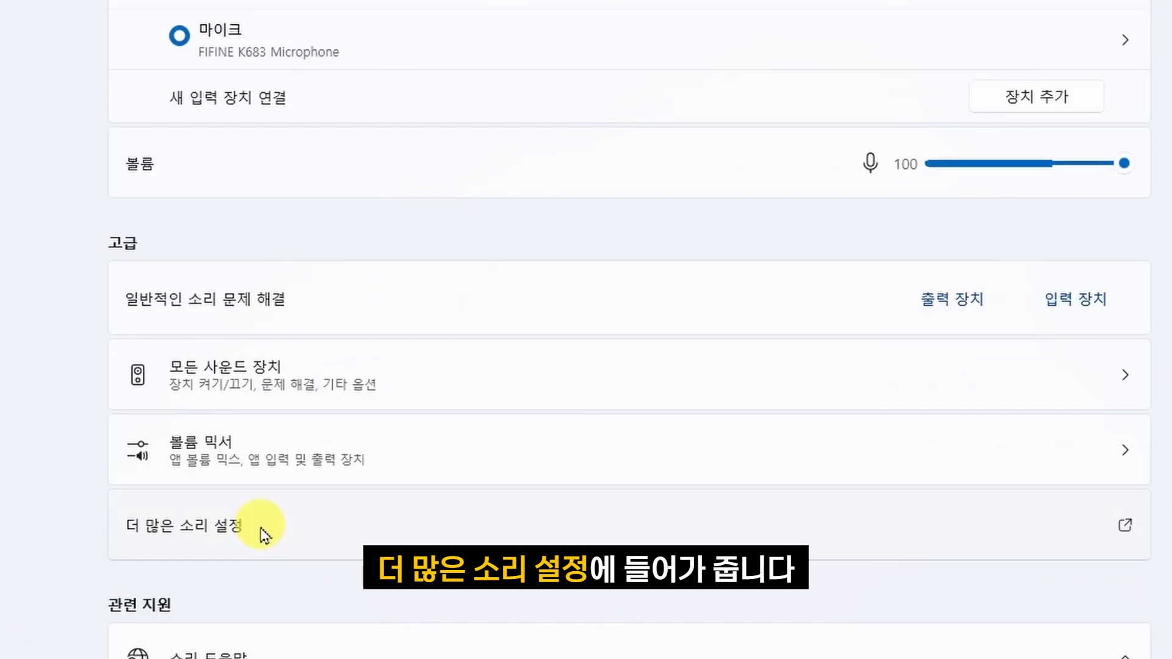
{"action": "left_click", "coordinate": [463, 435]}
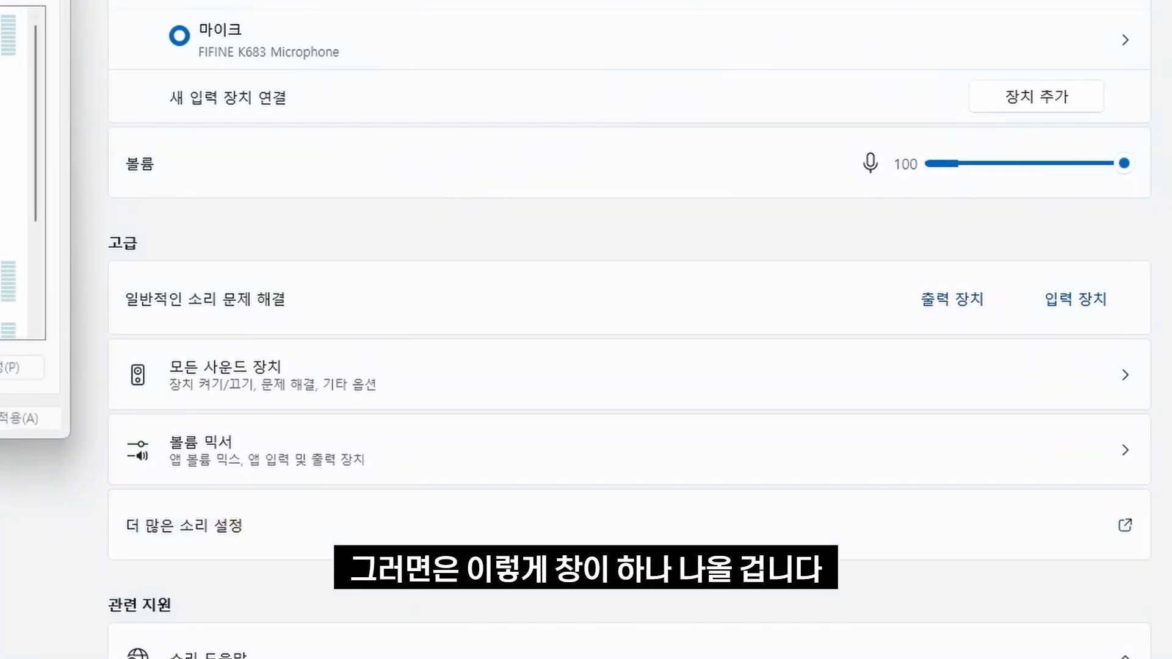
{"action": "left_click_drag", "start_coordinate": [0, 0], "coordinate": [667, 64]}
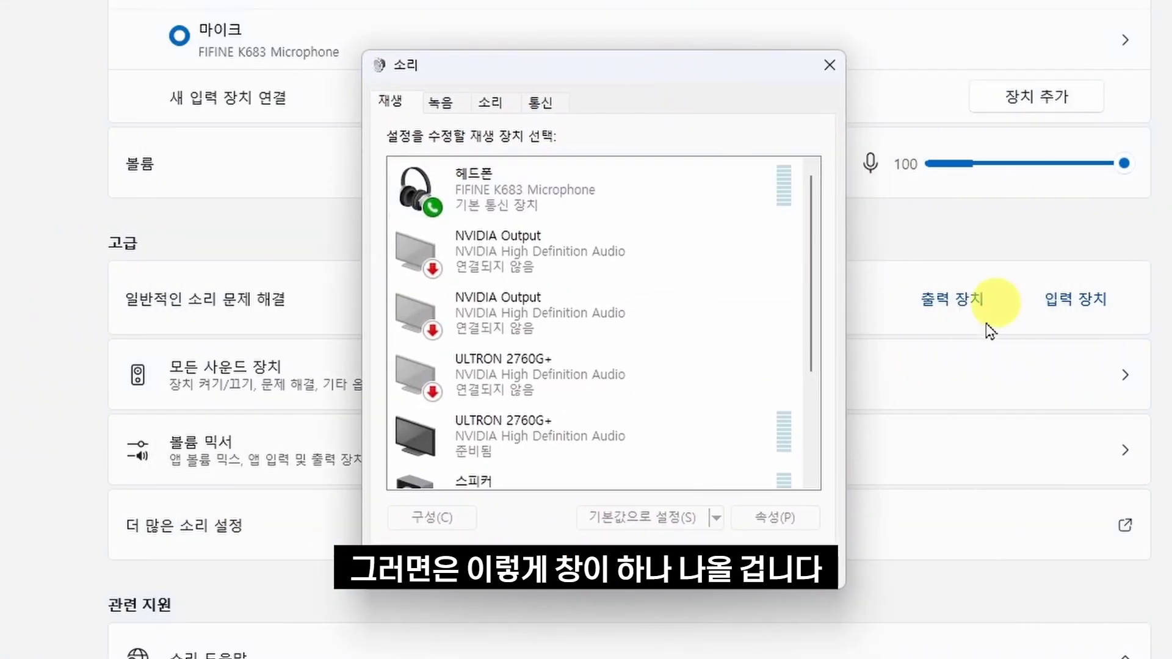
{"action": "scroll", "coordinate": [613, 286], "scroll_direction": "down", "scroll_amount": 3}
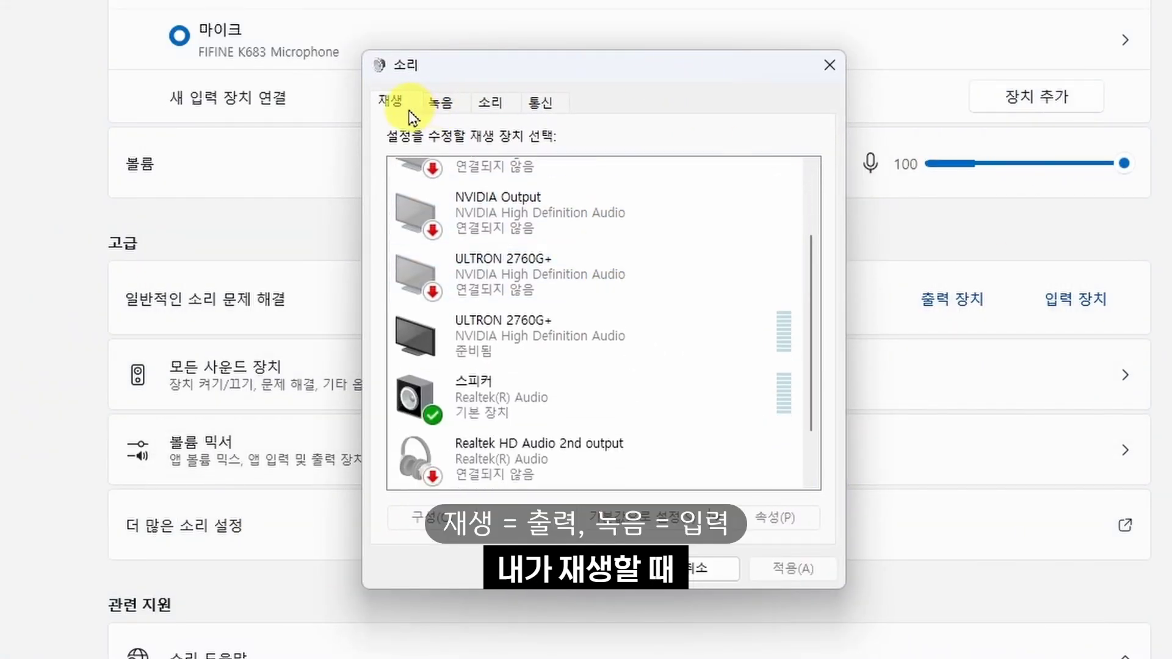
{"action": "scroll", "coordinate": [144, 248], "scroll_direction": "up", "scroll_amount": 10}
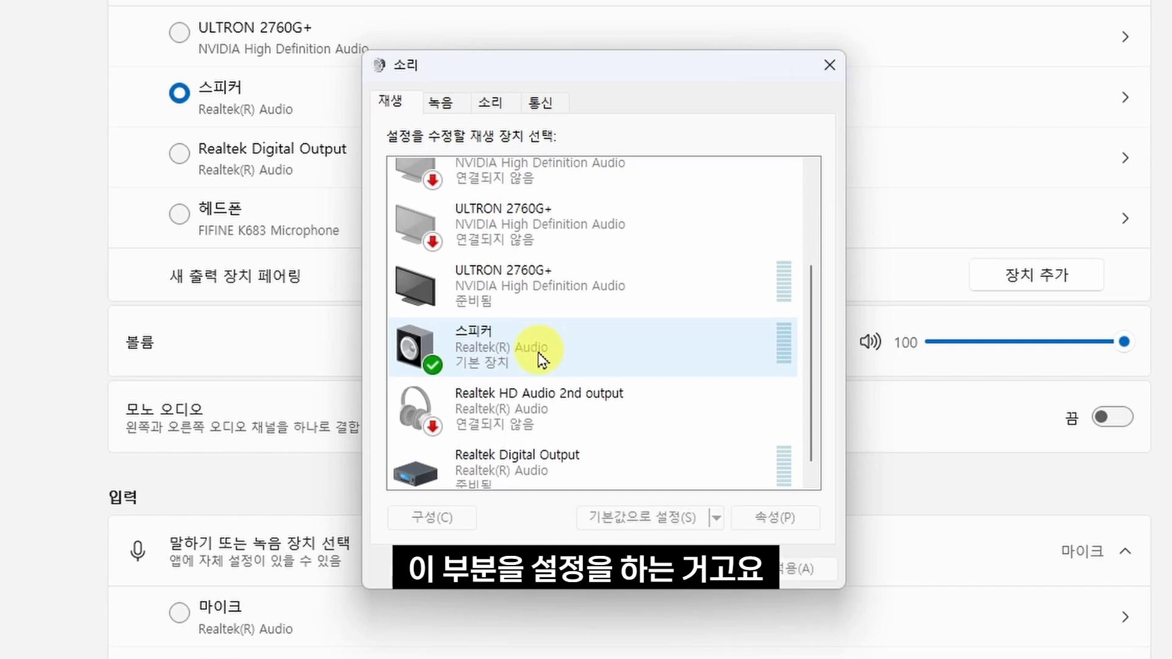
View the options offered for the headphone playback device (FIFINE K683 Microphone), including setting it as default.
{"action": "scroll", "coordinate": [542, 360], "scroll_direction": "up", "scroll_amount": 3}
{"action": "left_click", "coordinate": [521, 166]}
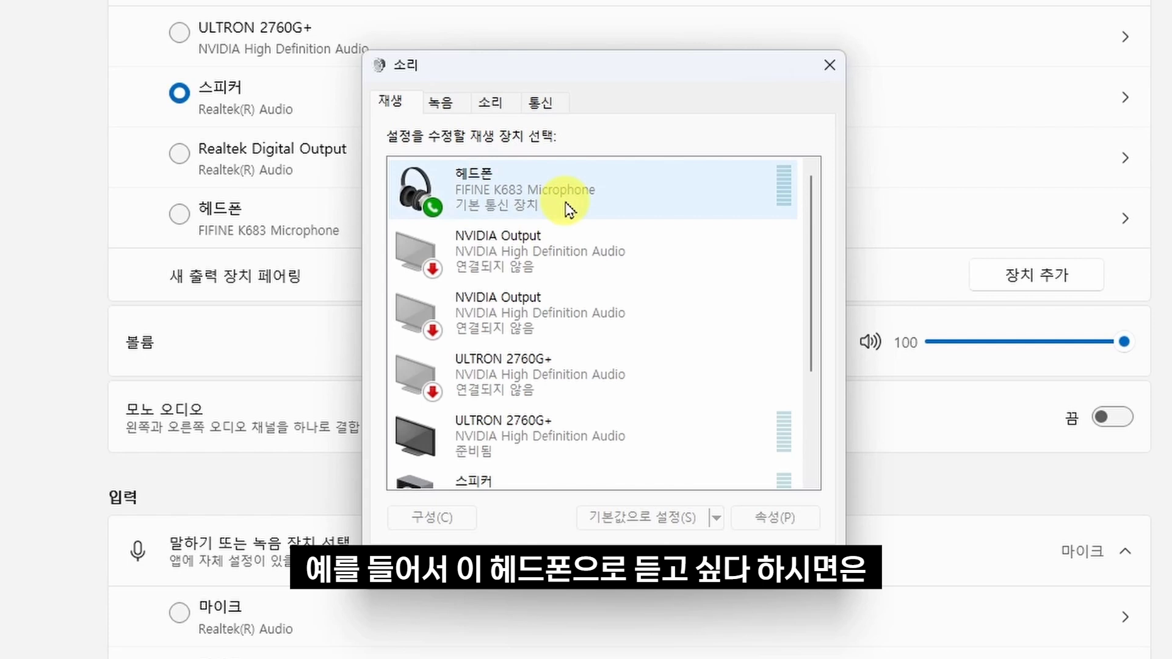
{"action": "right_click", "coordinate": [581, 196]}
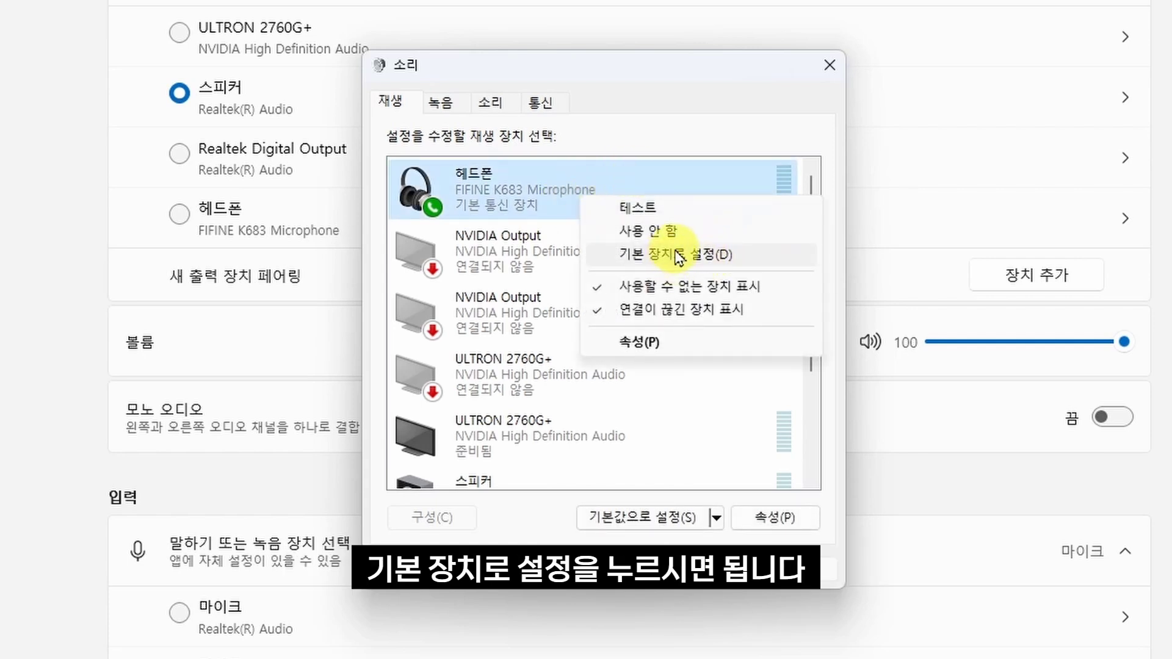
{"action": "key", "text": "Escape"}
Review the Realtek speaker's properties, including its advanced format and spatial sound settings, and close them.
{"action": "scroll", "coordinate": [636, 330], "scroll_direction": "down", "scroll_amount": 3}
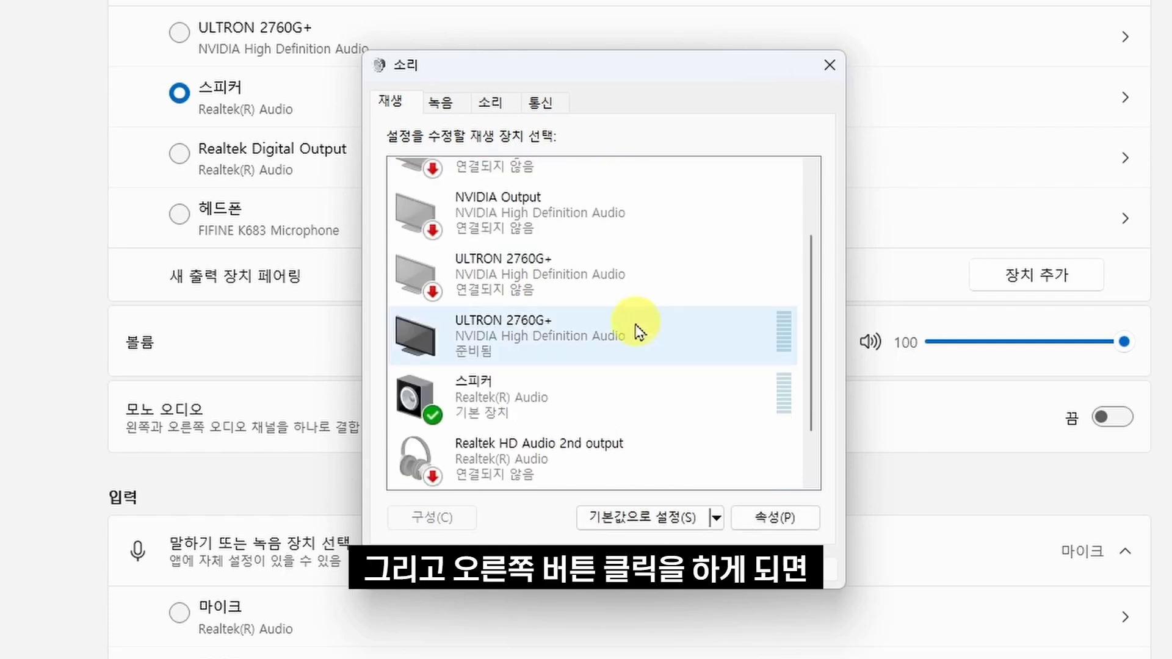
{"action": "right_click", "coordinate": [522, 345]}
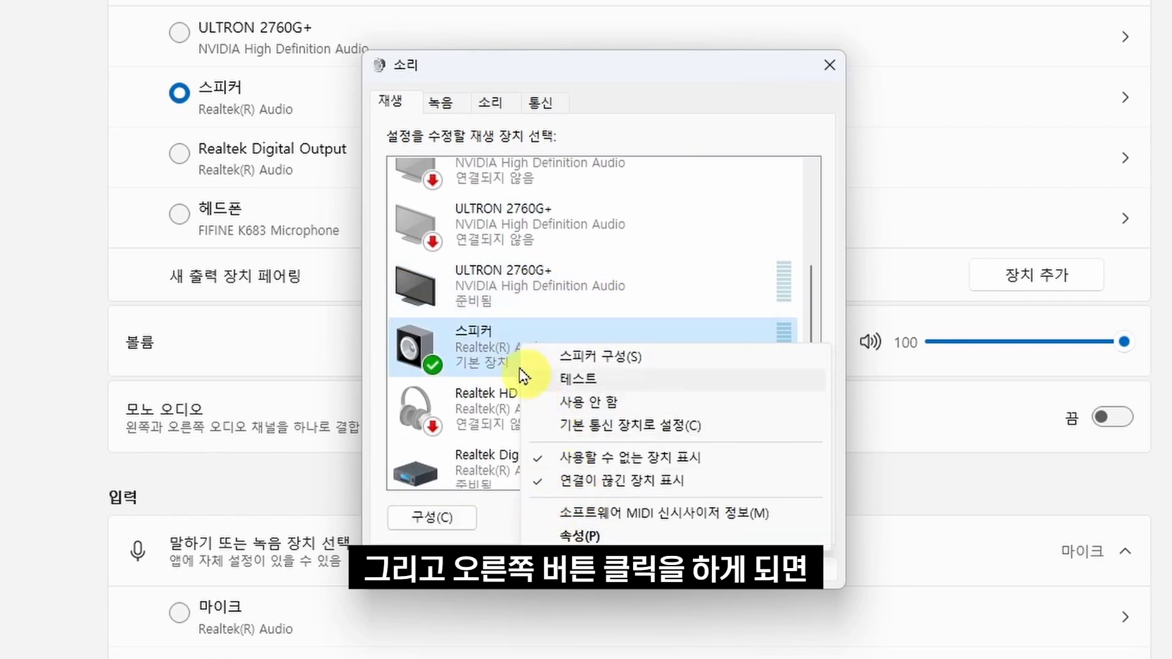
{"action": "left_click", "coordinate": [579, 535]}
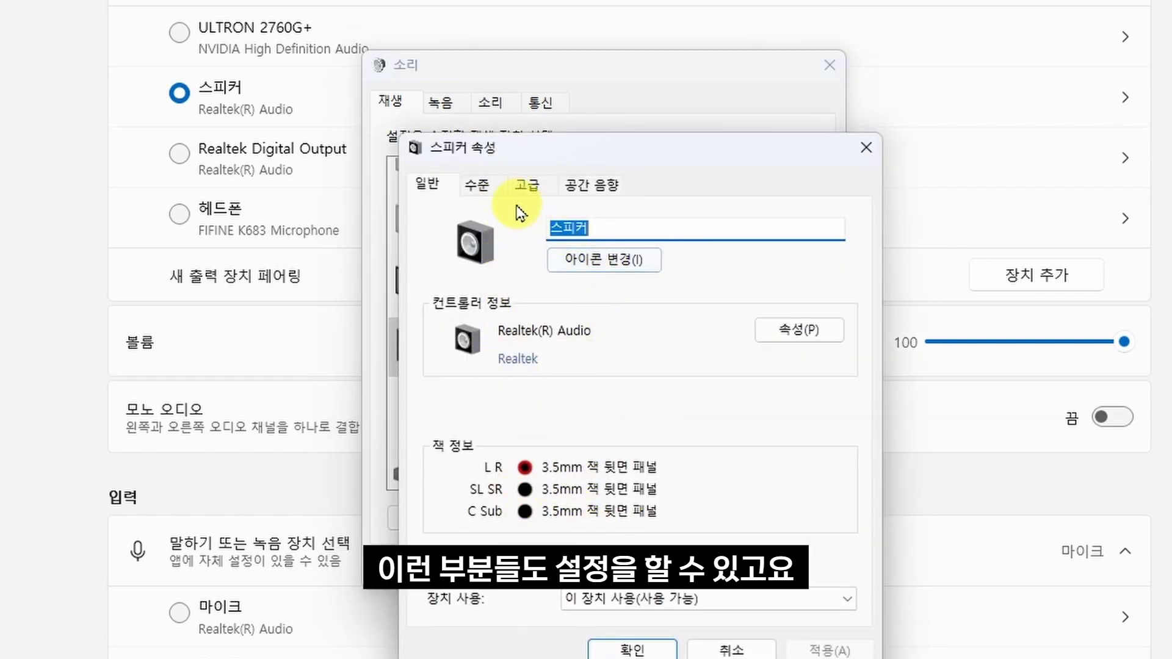
{"action": "left_click", "coordinate": [523, 188]}
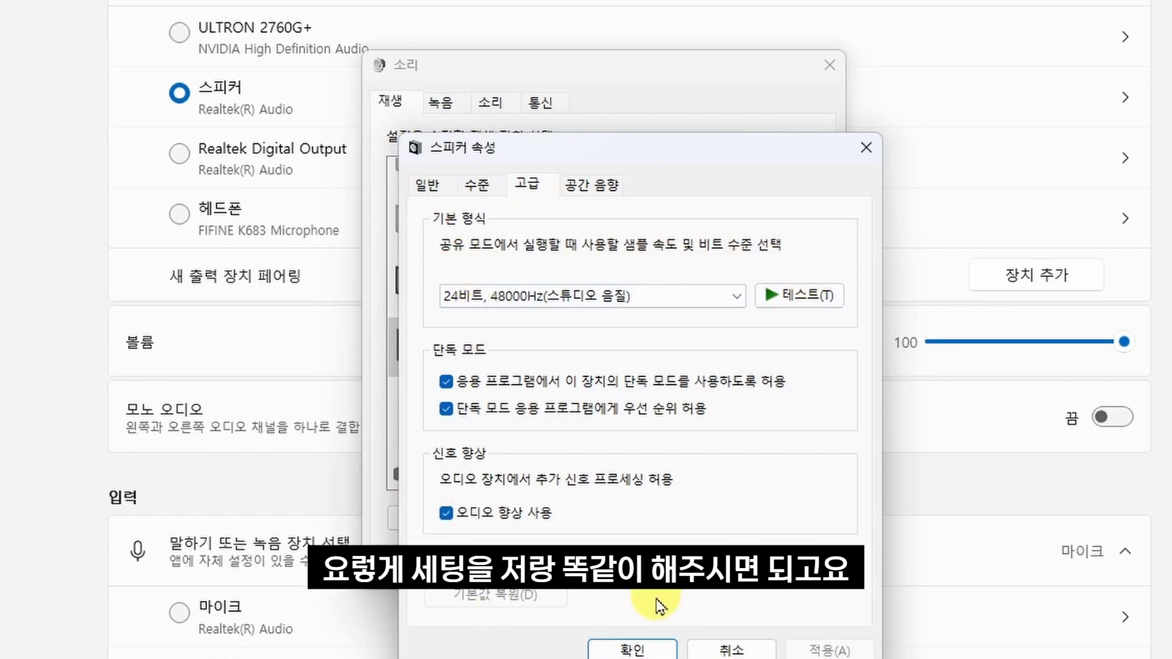
{"action": "left_click", "coordinate": [591, 184]}
{"action": "key", "text": "Return"}
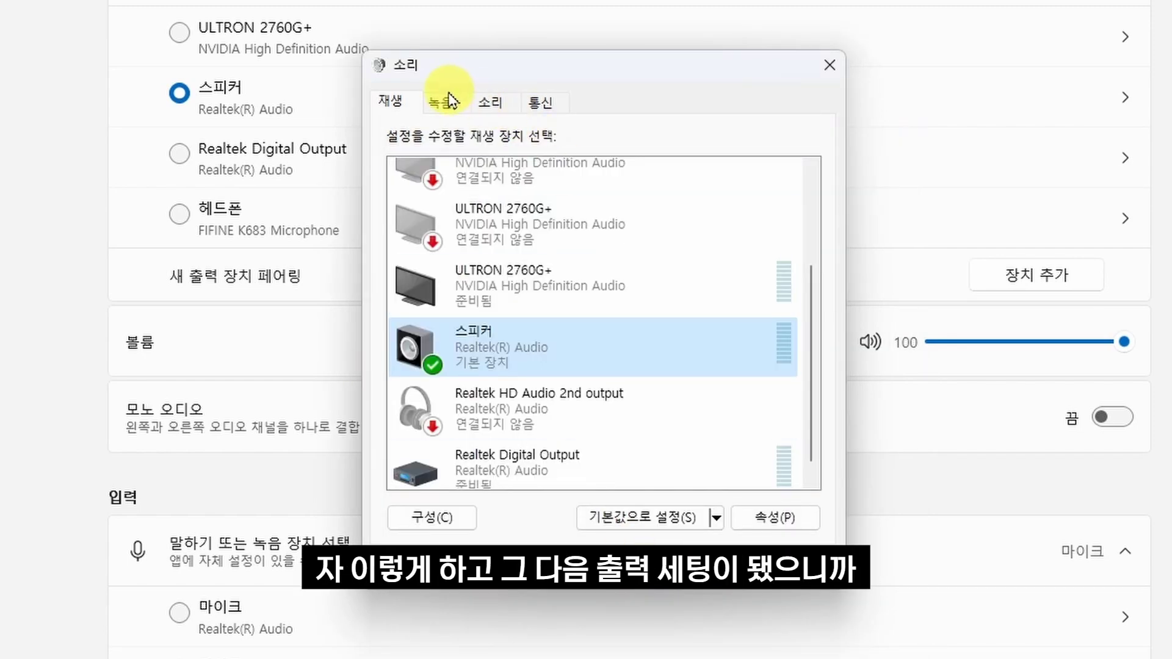
Compare the level meters of the recording and playback devices and view the options for the Realtek microphone.
{"action": "scroll", "coordinate": [595, 324], "scroll_direction": "up", "scroll_amount": 3}
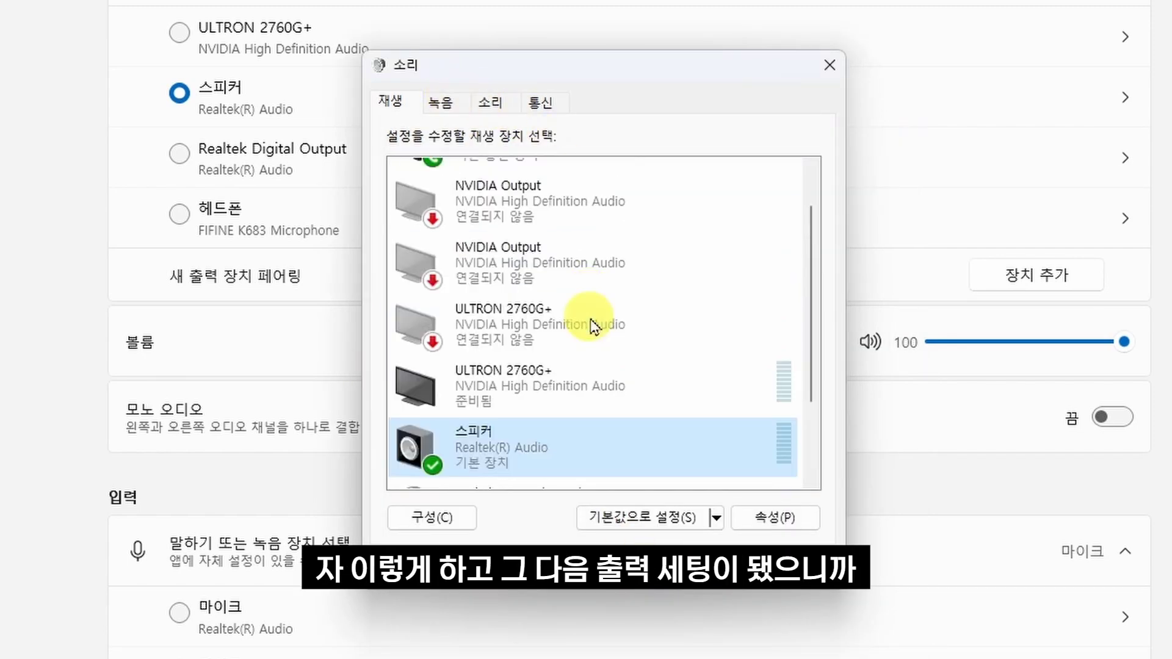
{"action": "left_click", "coordinate": [444, 105]}
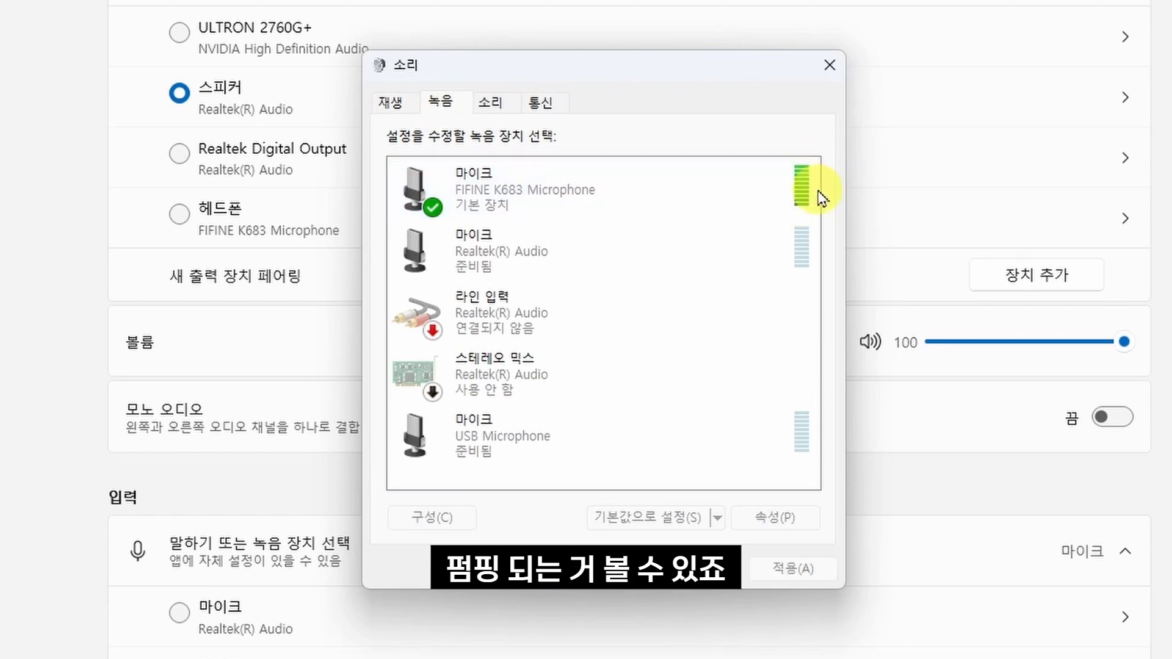
{"action": "left_click", "coordinate": [387, 104]}
{"action": "scroll", "coordinate": [618, 287], "scroll_direction": "down", "scroll_amount": 1}
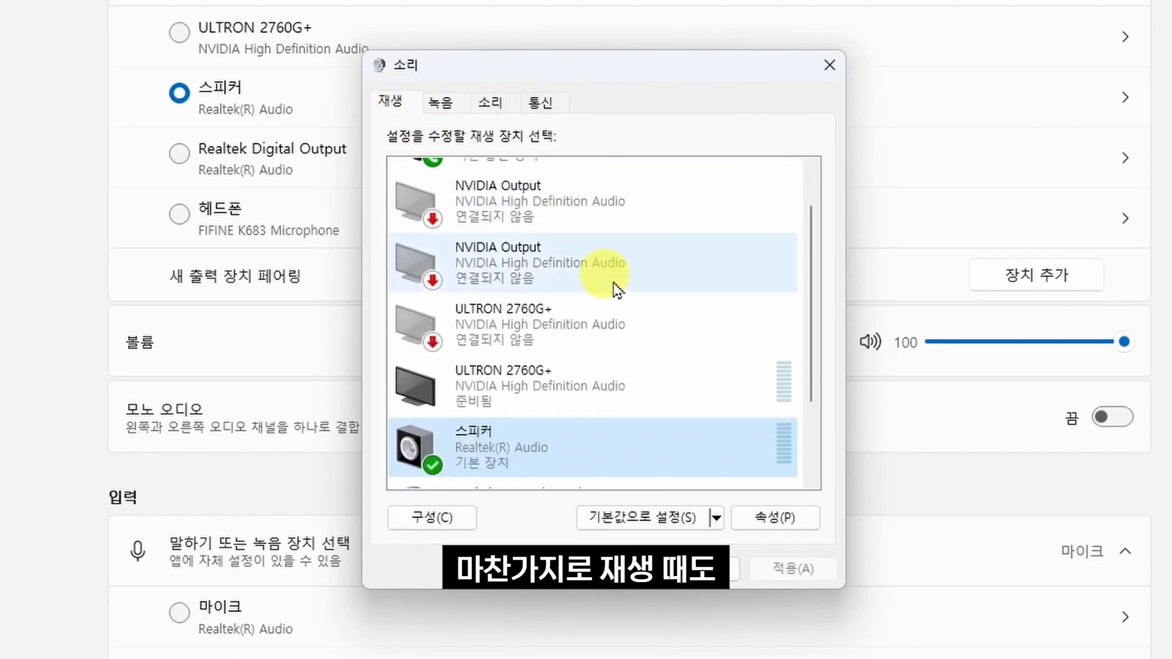
{"action": "scroll", "coordinate": [682, 406], "scroll_direction": "down", "scroll_amount": 1}
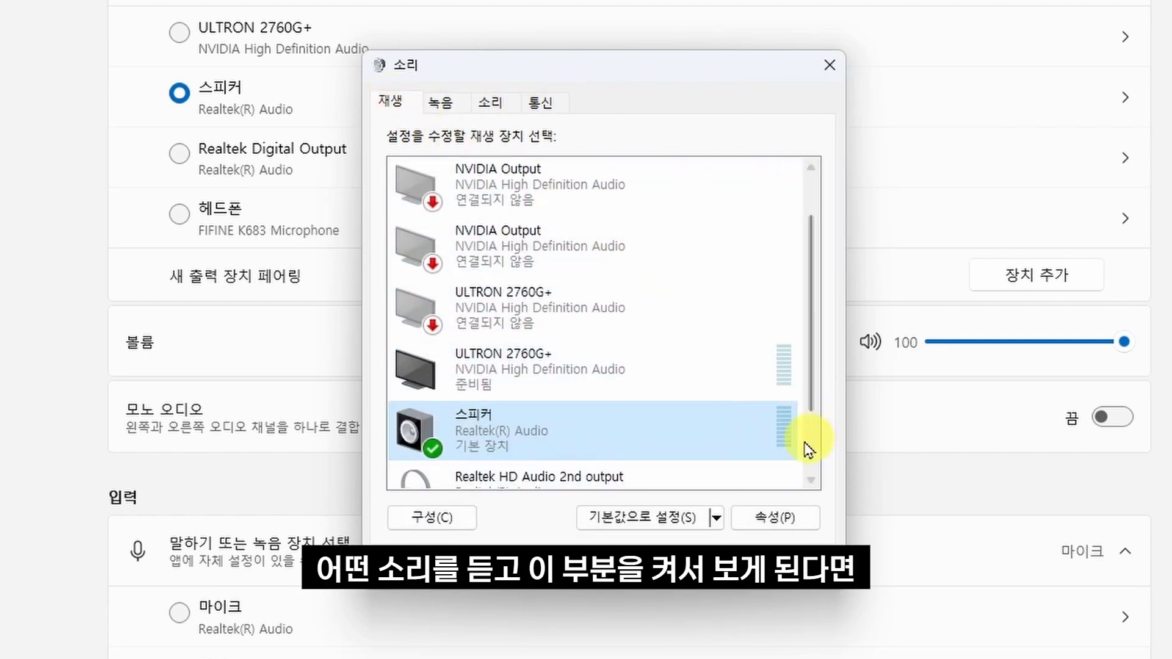
{"action": "left_click", "coordinate": [440, 102]}
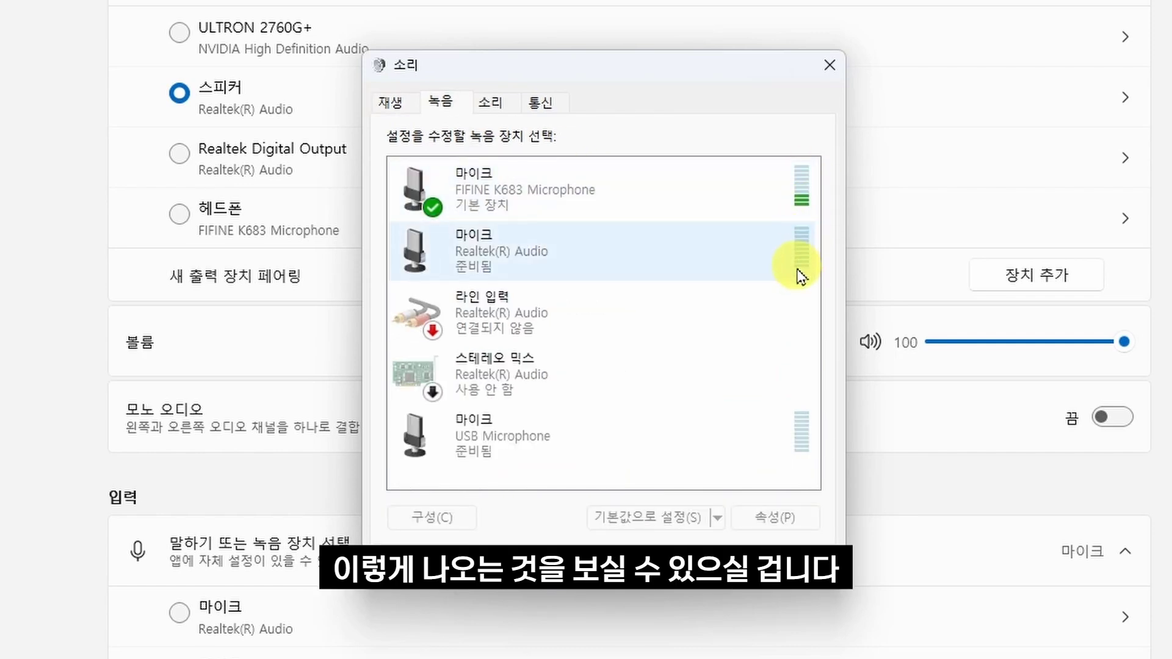
{"action": "right_click", "coordinate": [543, 267]}
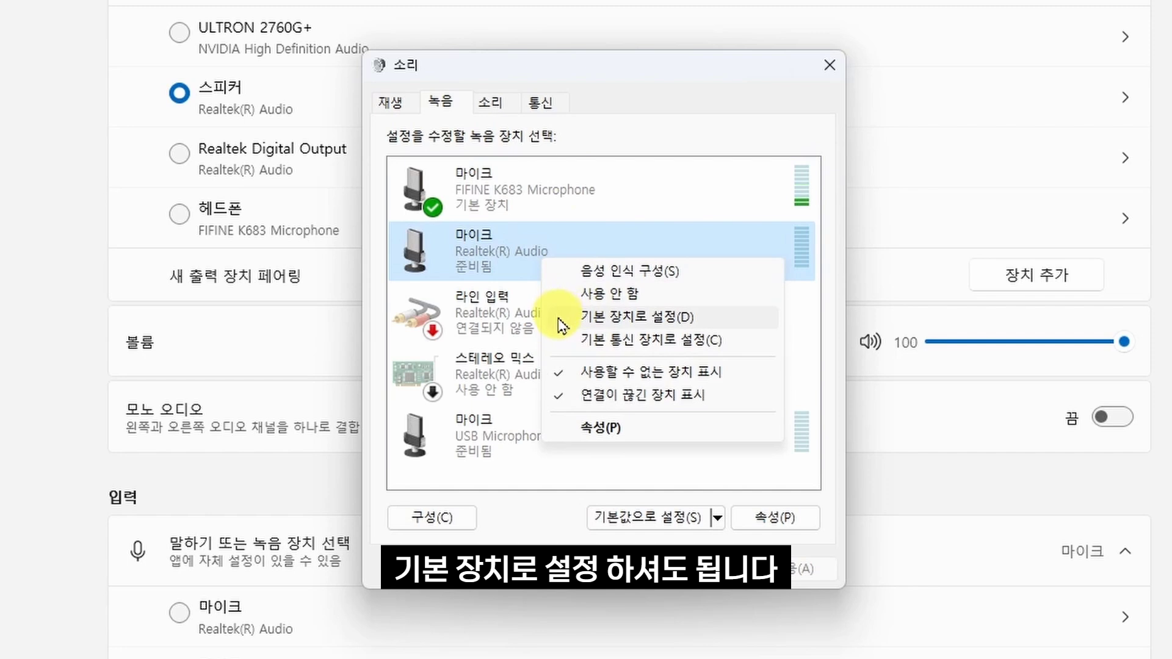
Check the listen and level properties of the FIFINE K683 microphone, confirm them, and close the sound dialog.
{"action": "right_click", "coordinate": [518, 192]}
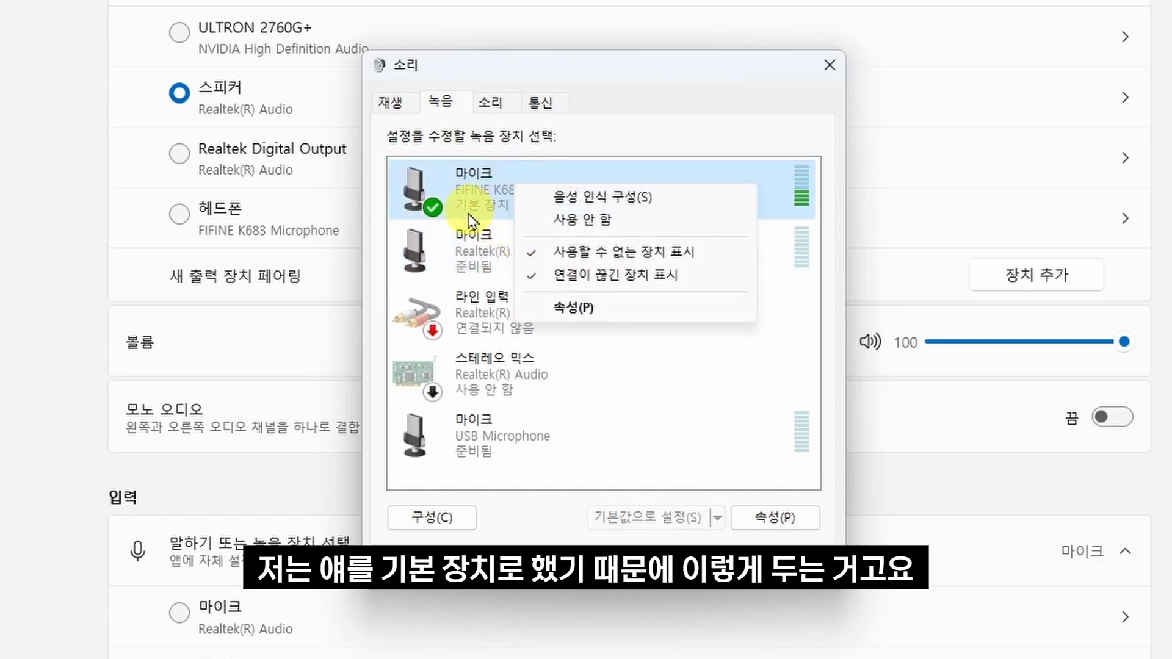
{"action": "left_click", "coordinate": [583, 311]}
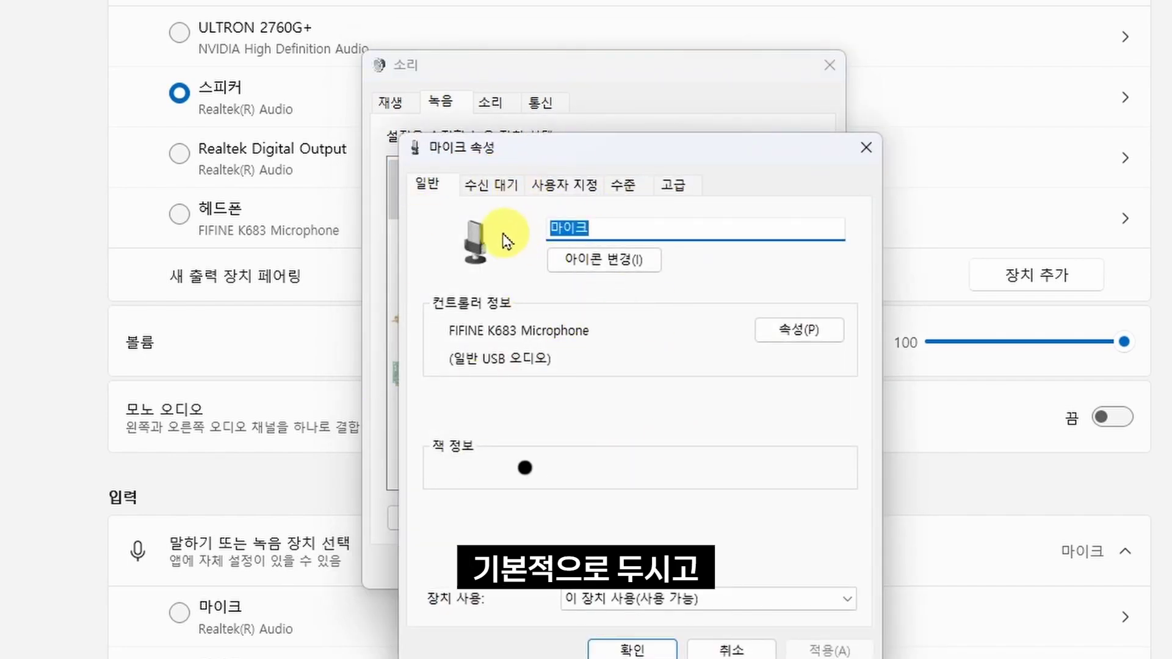
{"action": "left_click", "coordinate": [497, 185]}
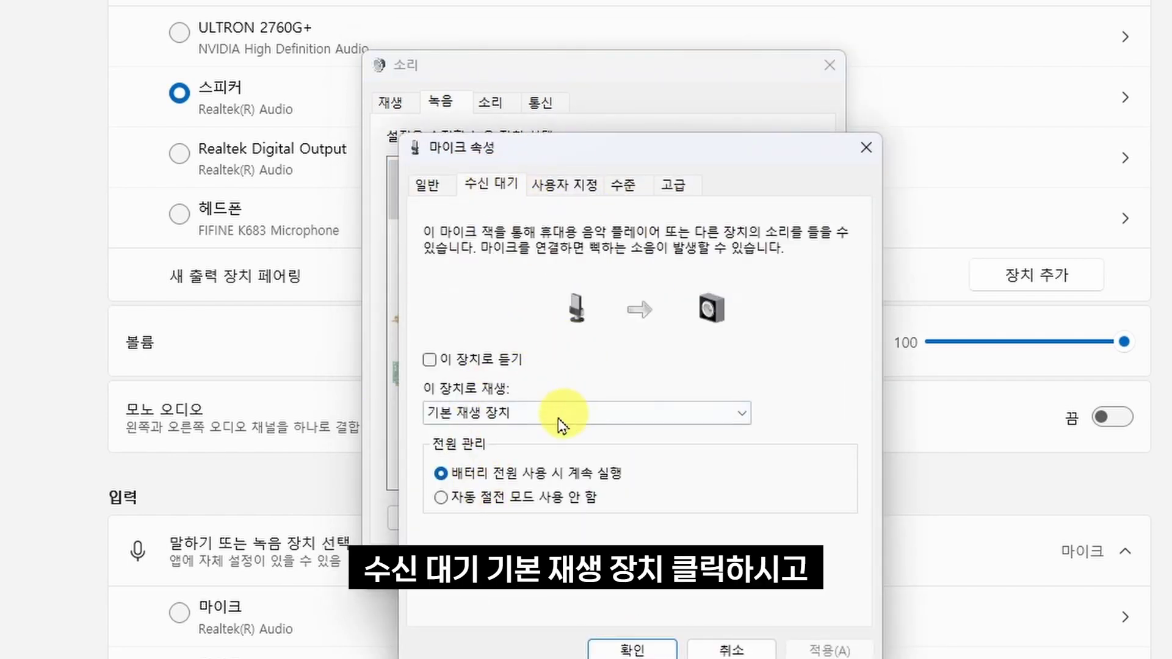
{"action": "left_click", "coordinate": [622, 184]}
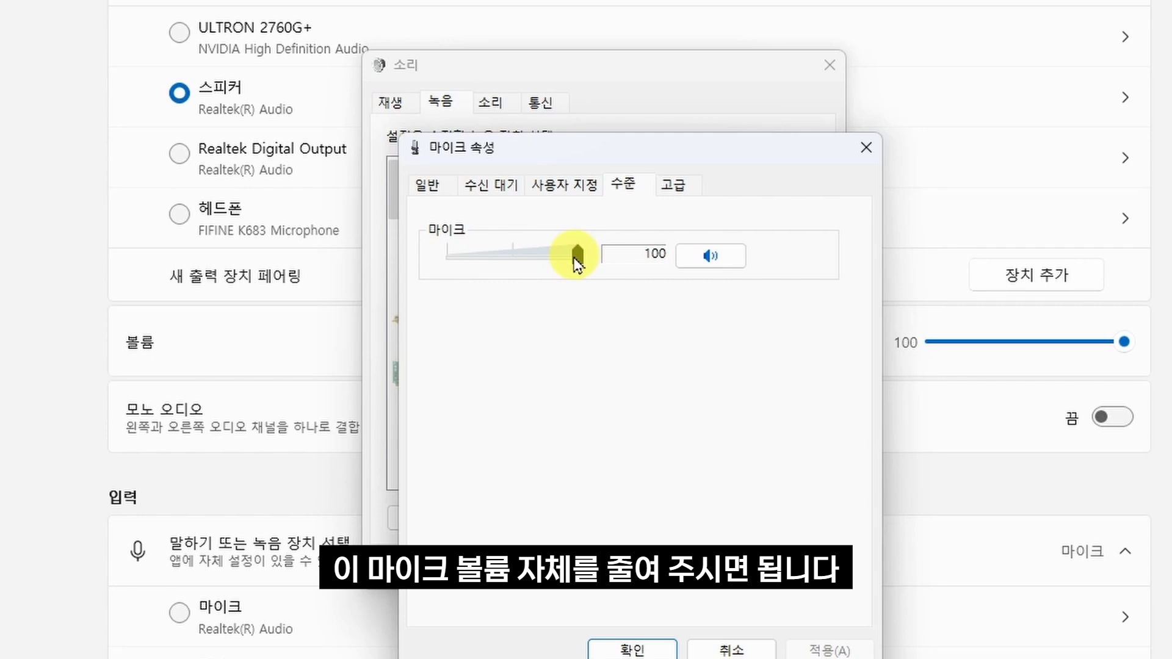
{"action": "left_click", "coordinate": [631, 649]}
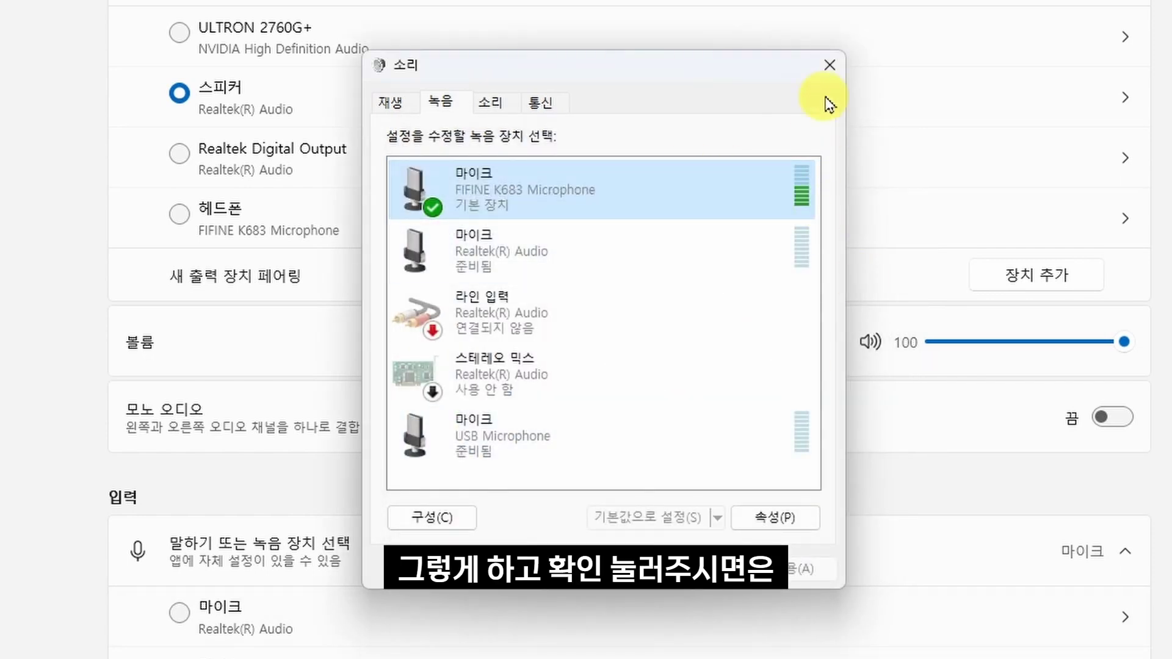
{"action": "left_click", "coordinate": [829, 64]}
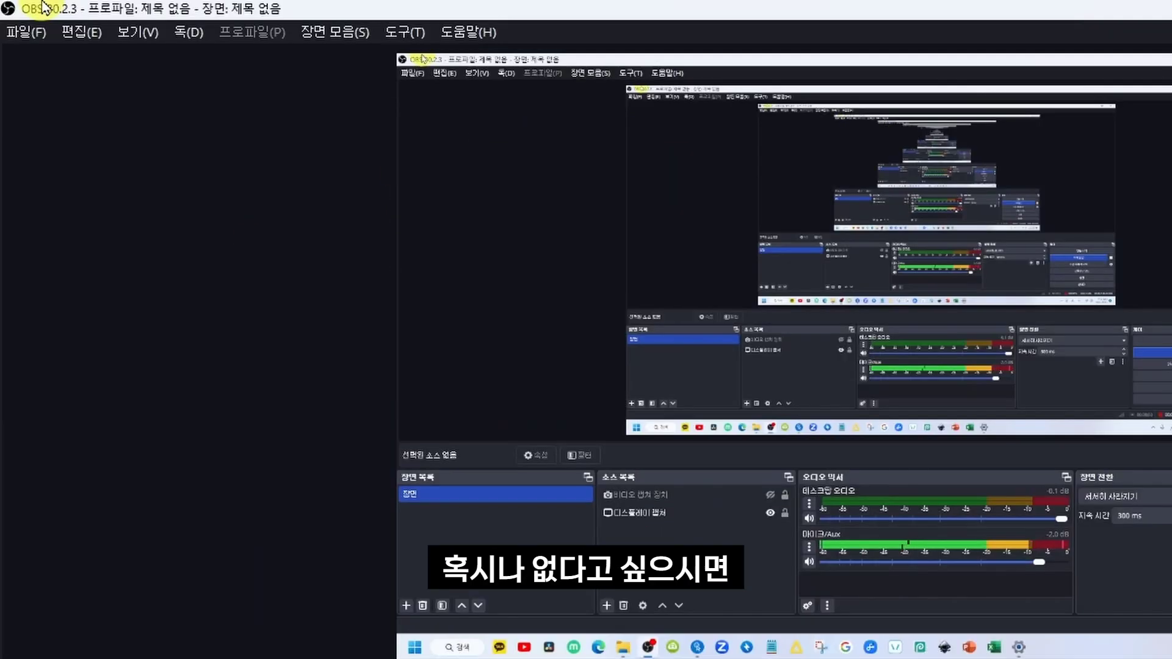
In OBS Studio, check the global desktop audio and Mic/Aux devices in the audio settings and confirm.
{"action": "left_click", "coordinate": [25, 33]}
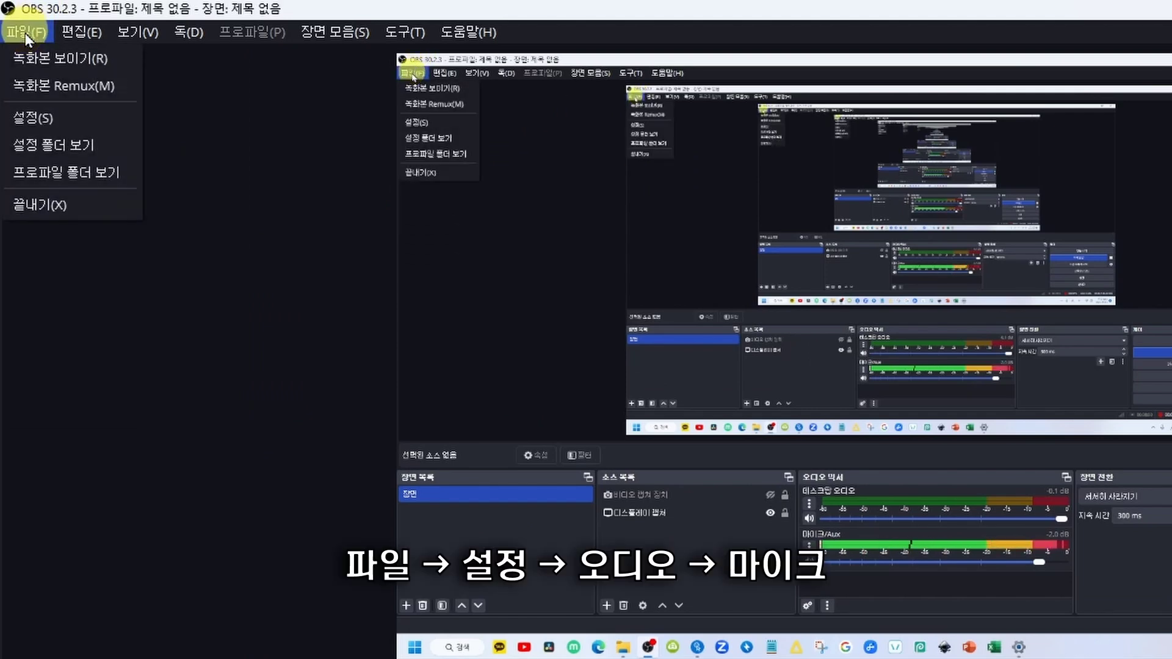
{"action": "left_click", "coordinate": [23, 120]}
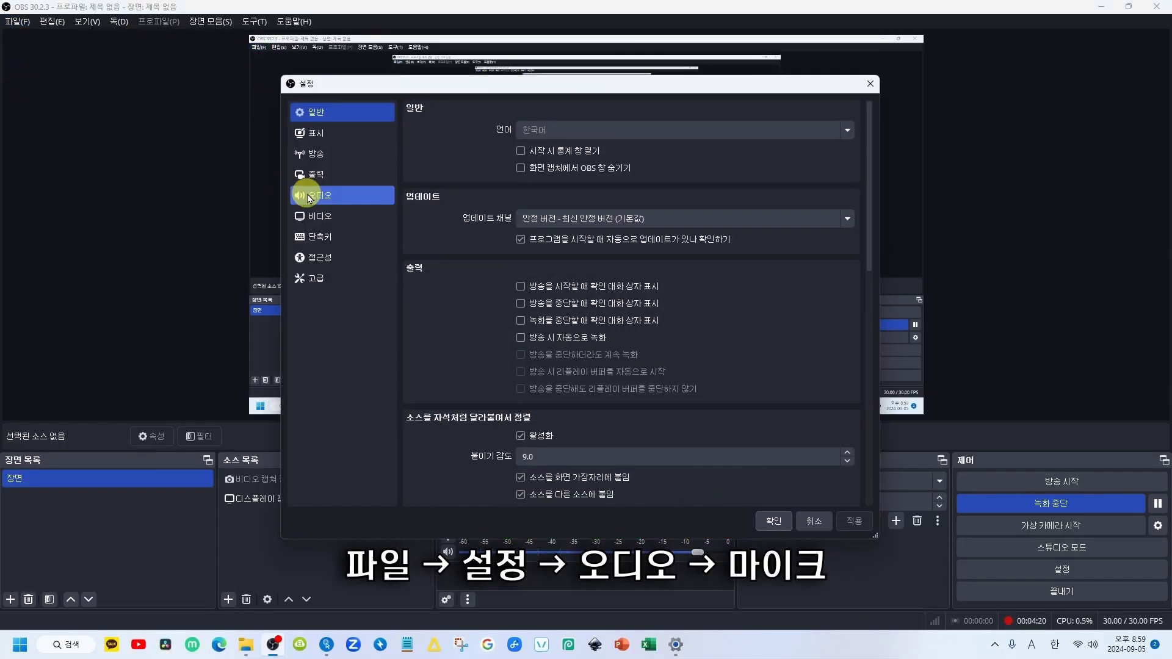
{"action": "left_click", "coordinate": [511, 310]}
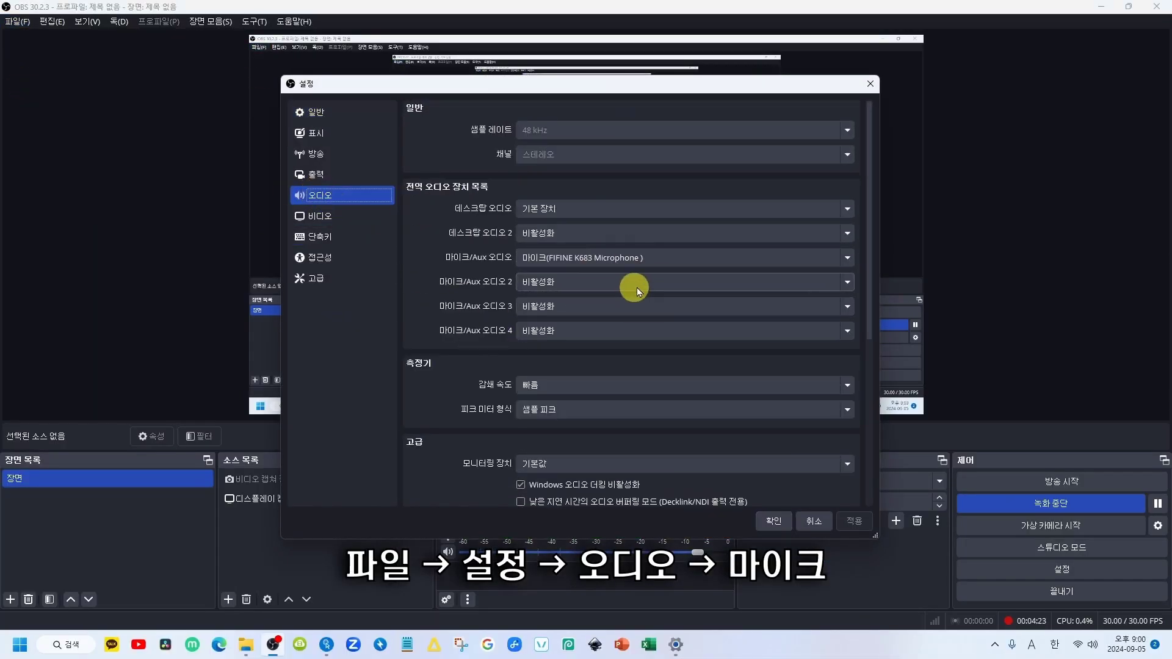
{"action": "left_click", "coordinate": [771, 526]}
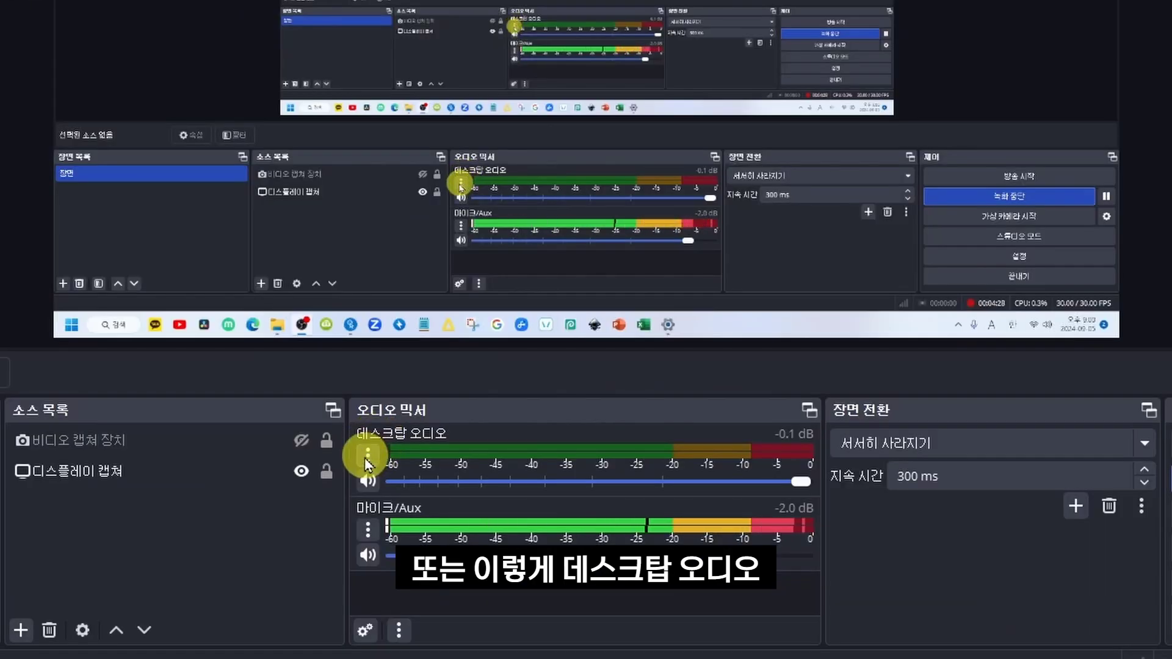
Open the properties of the desktop audio source (데스크탑 오디오) in the audio mixer to check its device.
{"action": "left_click", "coordinate": [365, 456]}
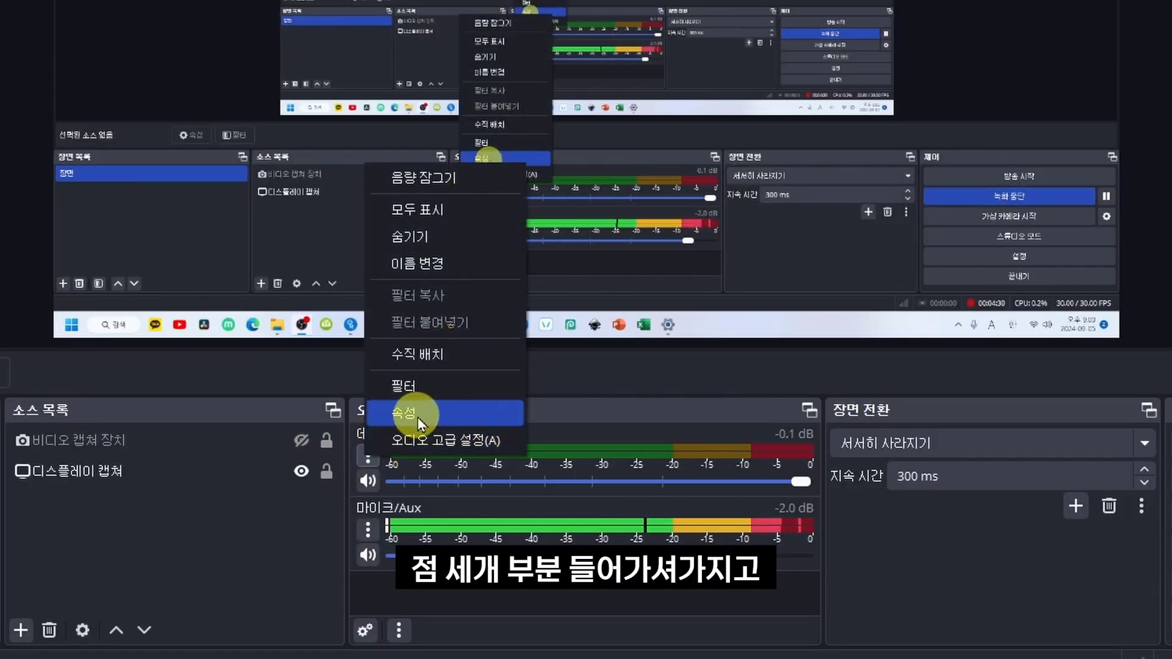
{"action": "left_click", "coordinate": [418, 411]}
{"action": "left_click", "coordinate": [498, 164]}
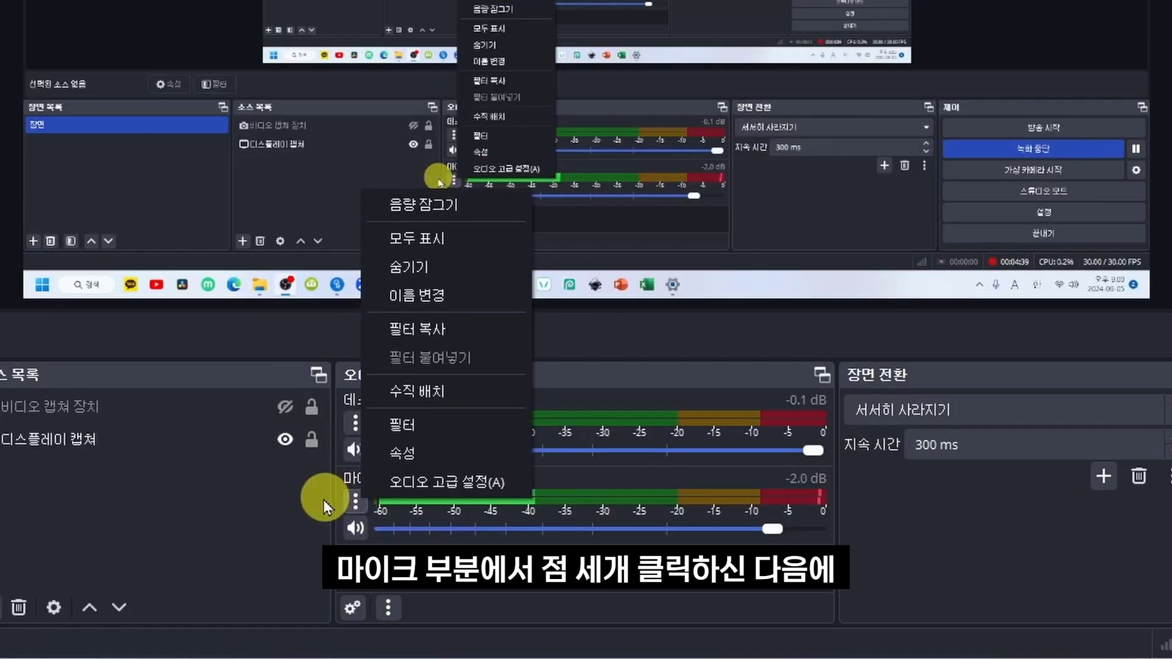
Open the properties of the Mic/Aux source, check the microphones available as its device, keep the FIFINE K683 Microphone, and confirm.
{"action": "left_click", "coordinate": [324, 500]}
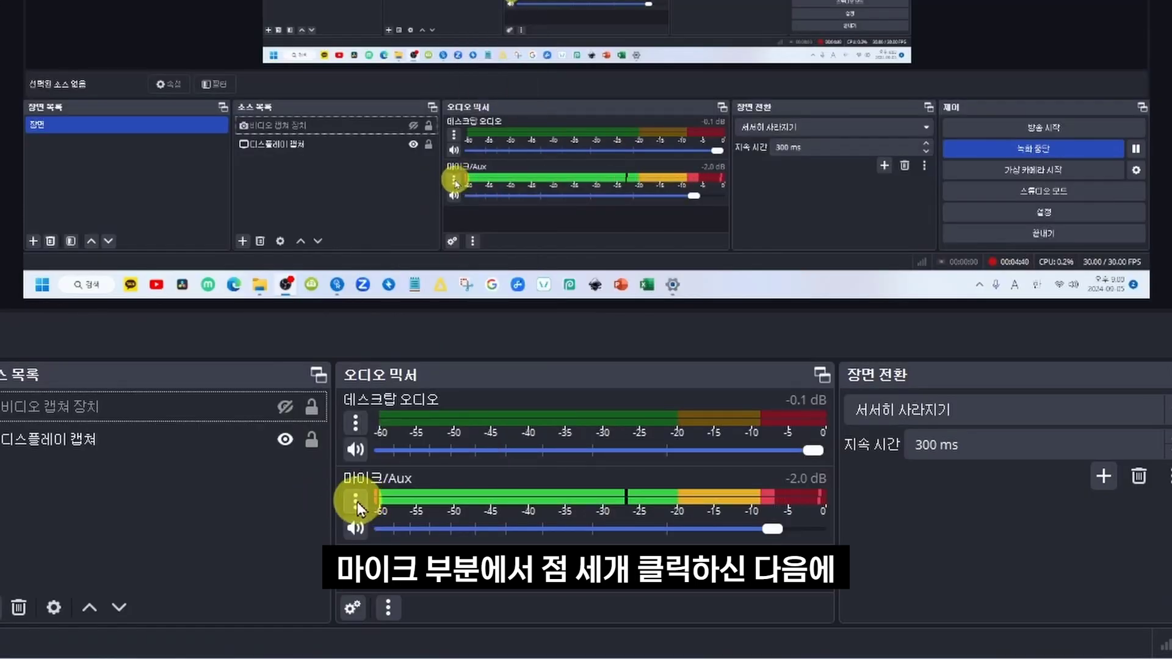
{"action": "left_click", "coordinate": [357, 502]}
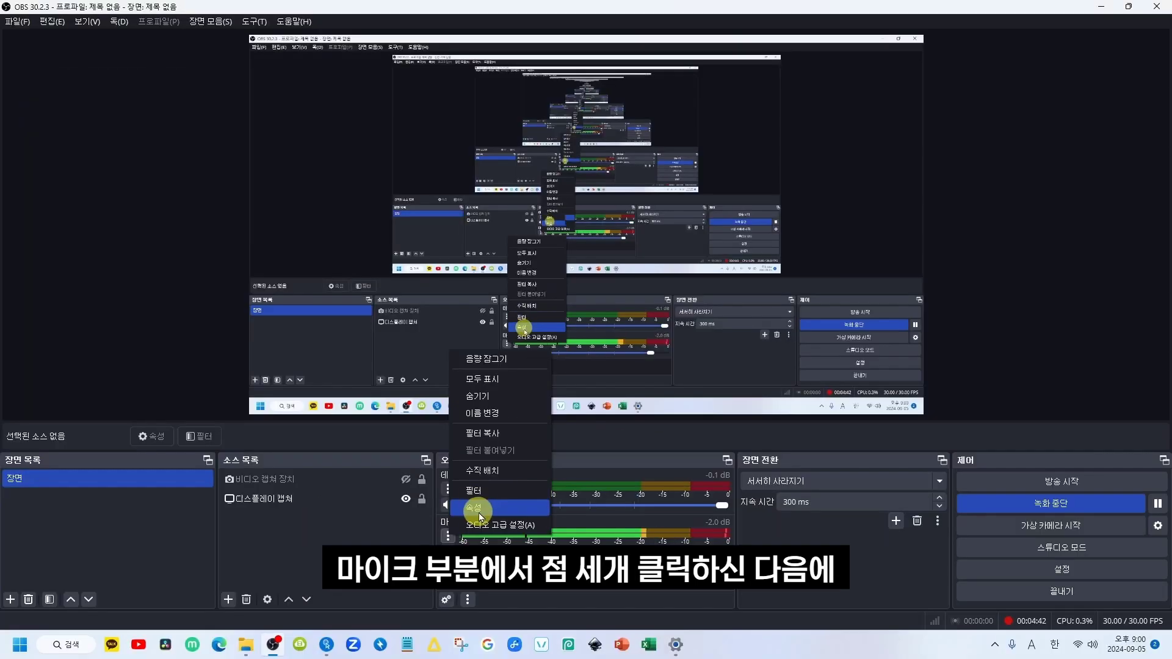
{"action": "left_click", "coordinate": [384, 452]}
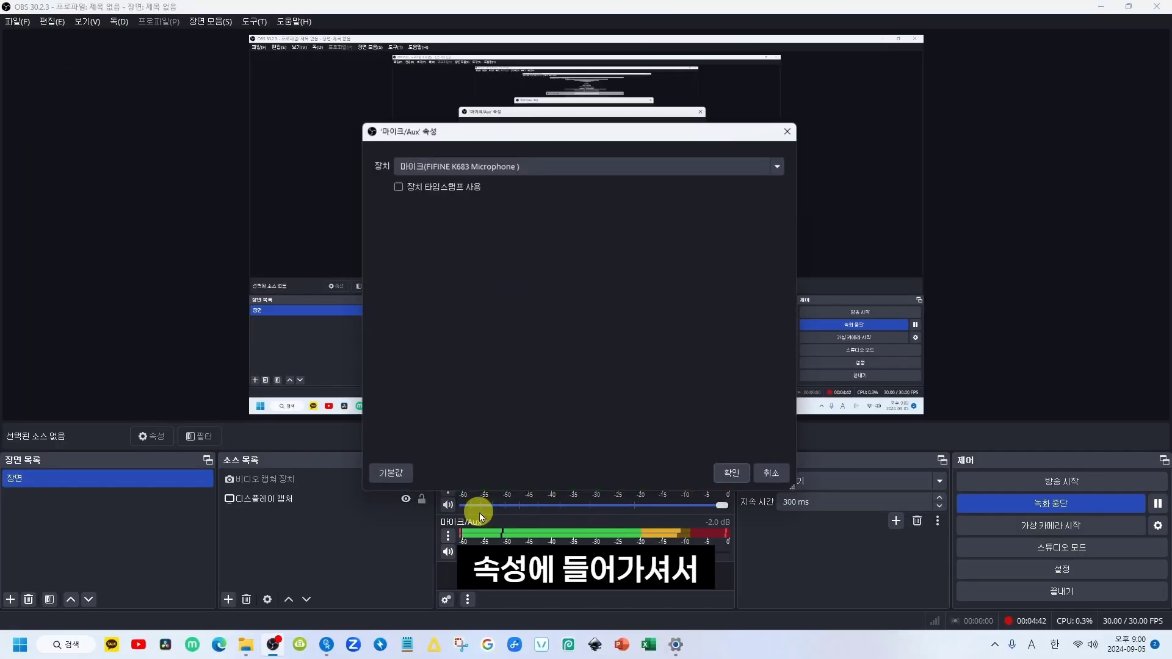
{"action": "left_click", "coordinate": [780, 162]}
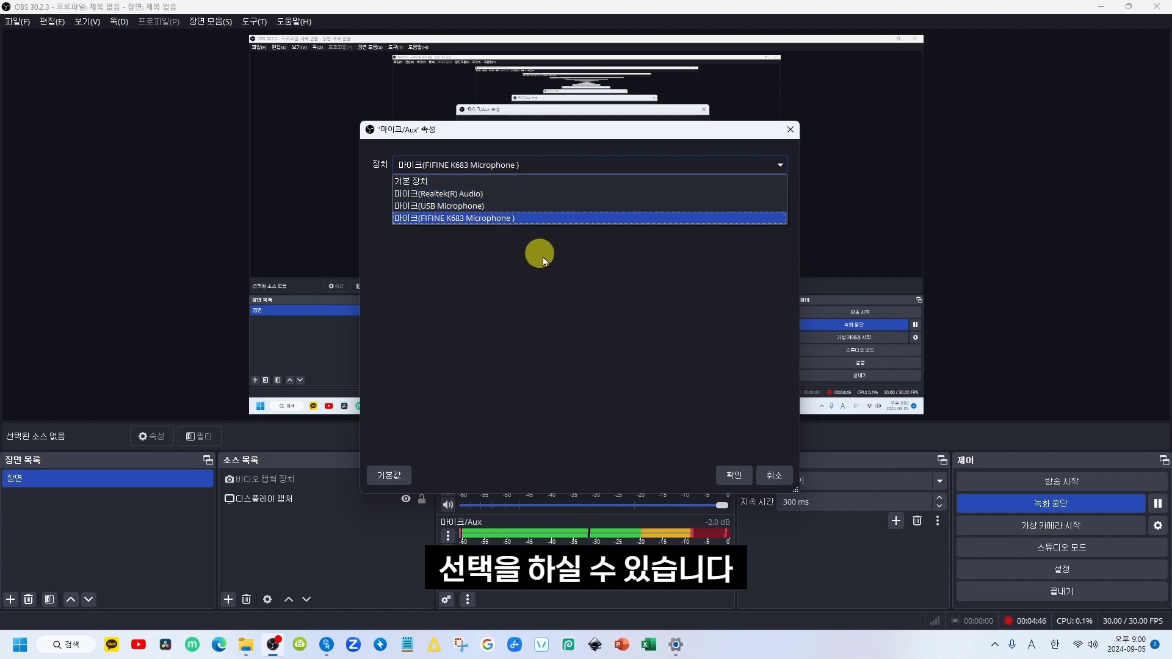
{"action": "left_click", "coordinate": [733, 475]}
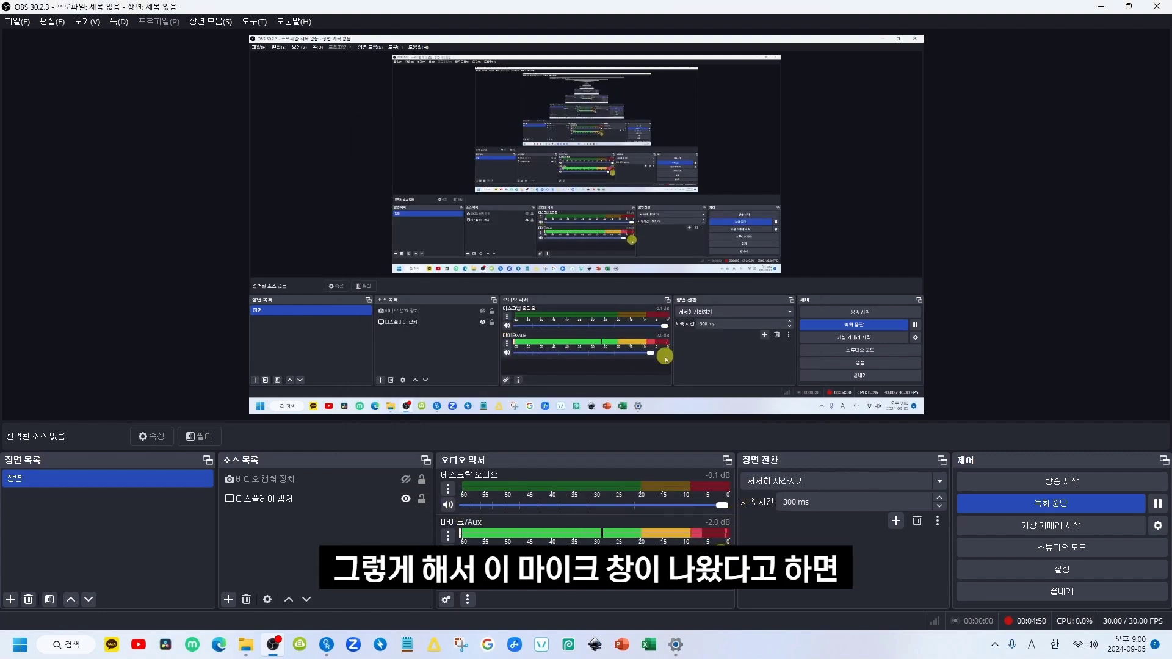
Try the Mic/Aux volume at -32.2 dB in the audio mixer, and set it to -2.0 dB.
{"action": "right_click", "coordinate": [495, 553]}
{"action": "left_click", "coordinate": [594, 563]}
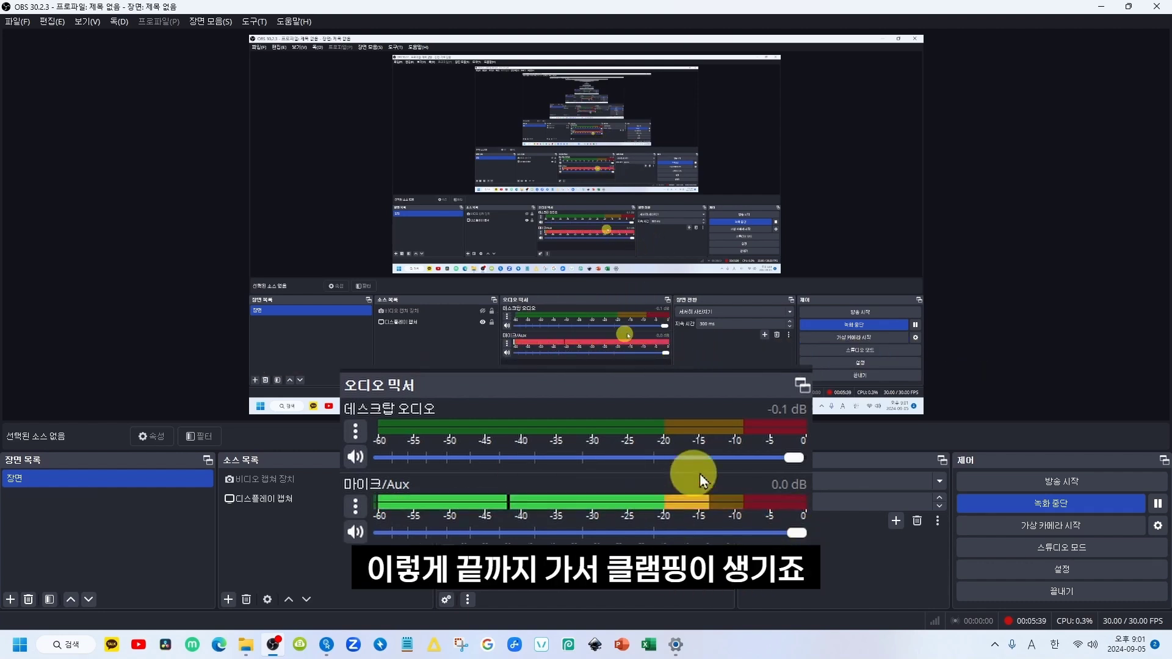
{"action": "left_click_drag", "start_coordinate": [797, 532], "coordinate": [525, 532]}
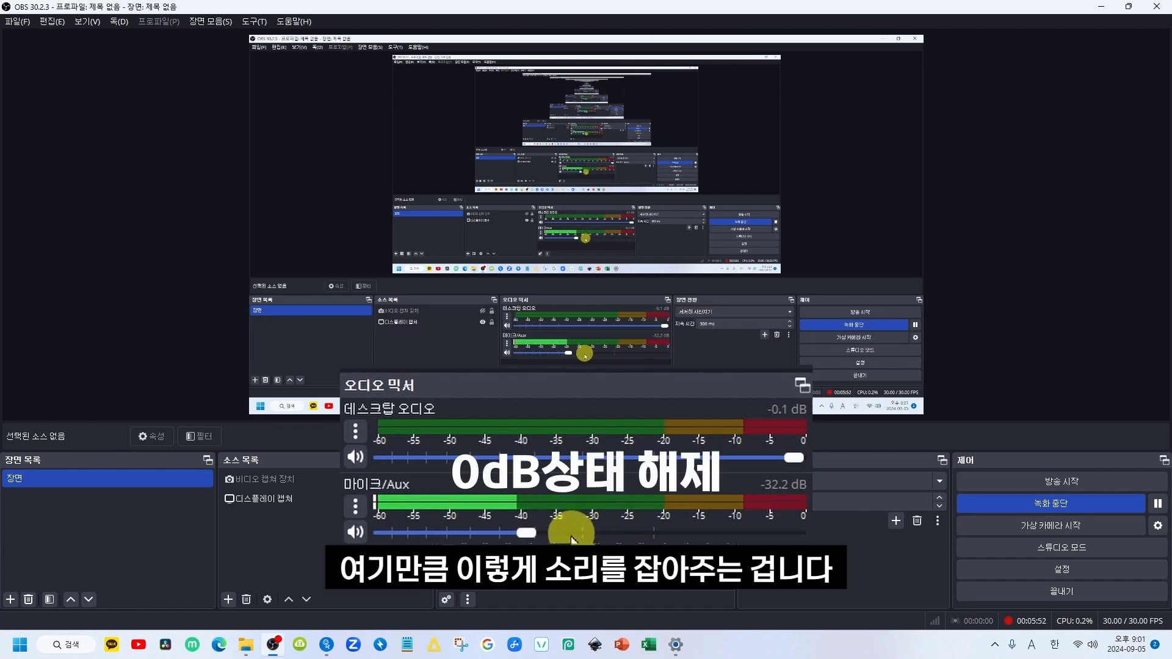
{"action": "left_click_drag", "start_coordinate": [525, 533], "coordinate": [755, 533]}
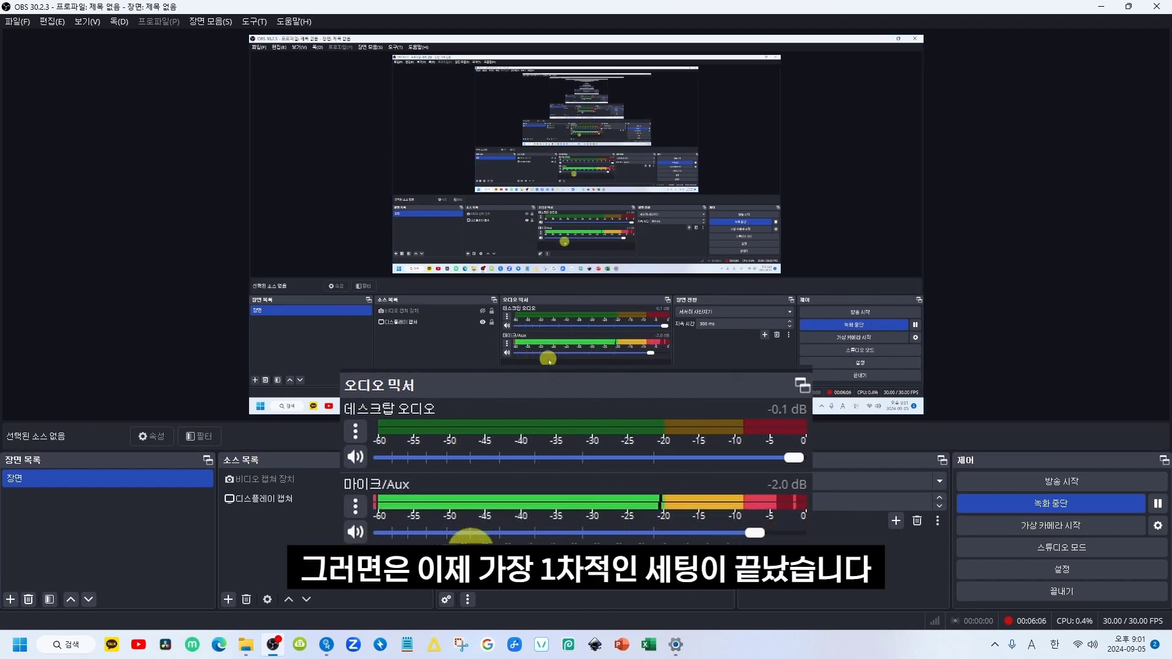
Open the audio filters of the Mic/Aux source and move the filter window aside.
{"action": "left_click", "coordinate": [359, 510]}
{"action": "left_click", "coordinate": [448, 439]}
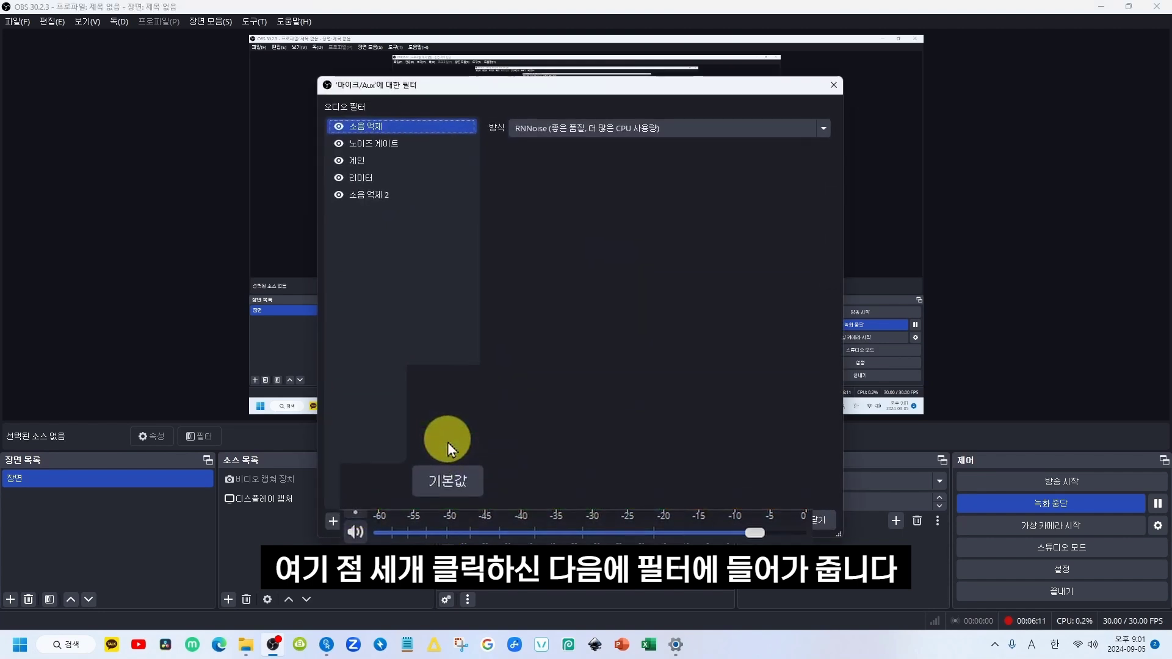
{"action": "left_click_drag", "start_coordinate": [611, 85], "coordinate": [706, 86]}
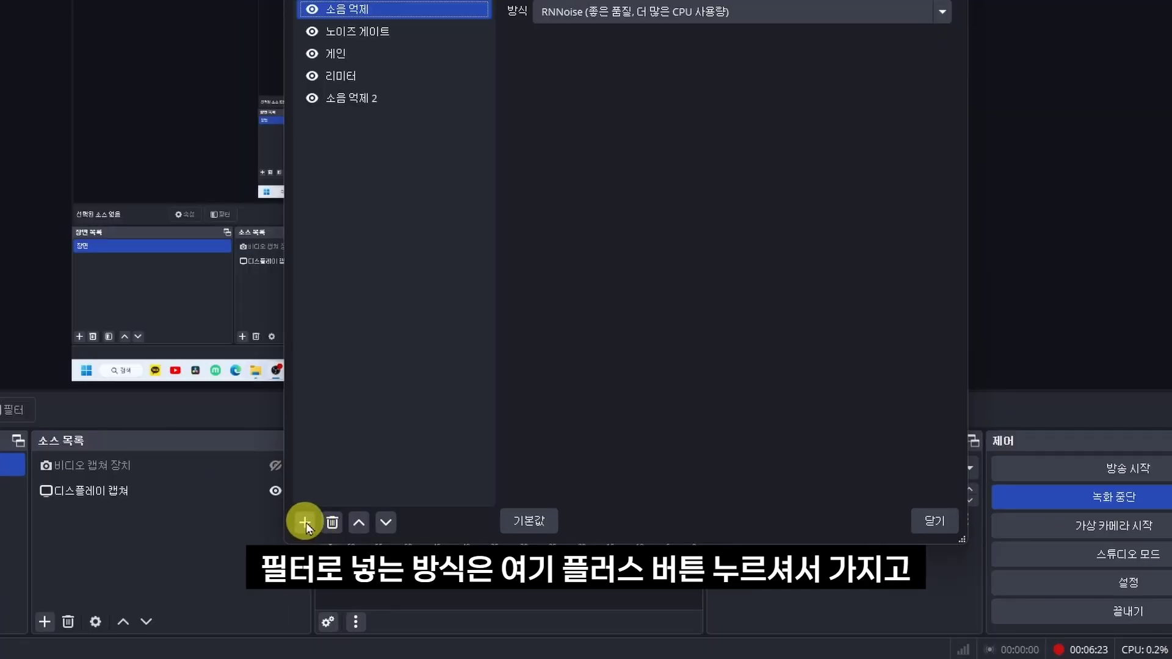
Add another noise suppression (소음 억제) filter with its default name to the Mic/Aux source.
{"action": "left_click", "coordinate": [304, 524]}
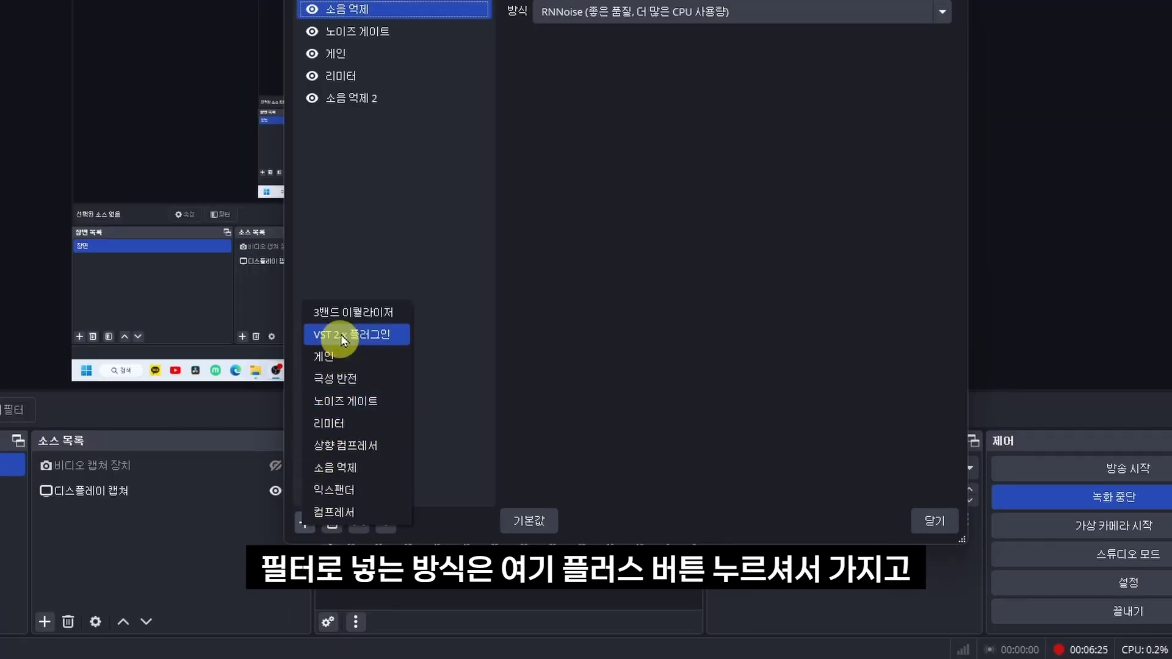
{"action": "left_click", "coordinate": [348, 468]}
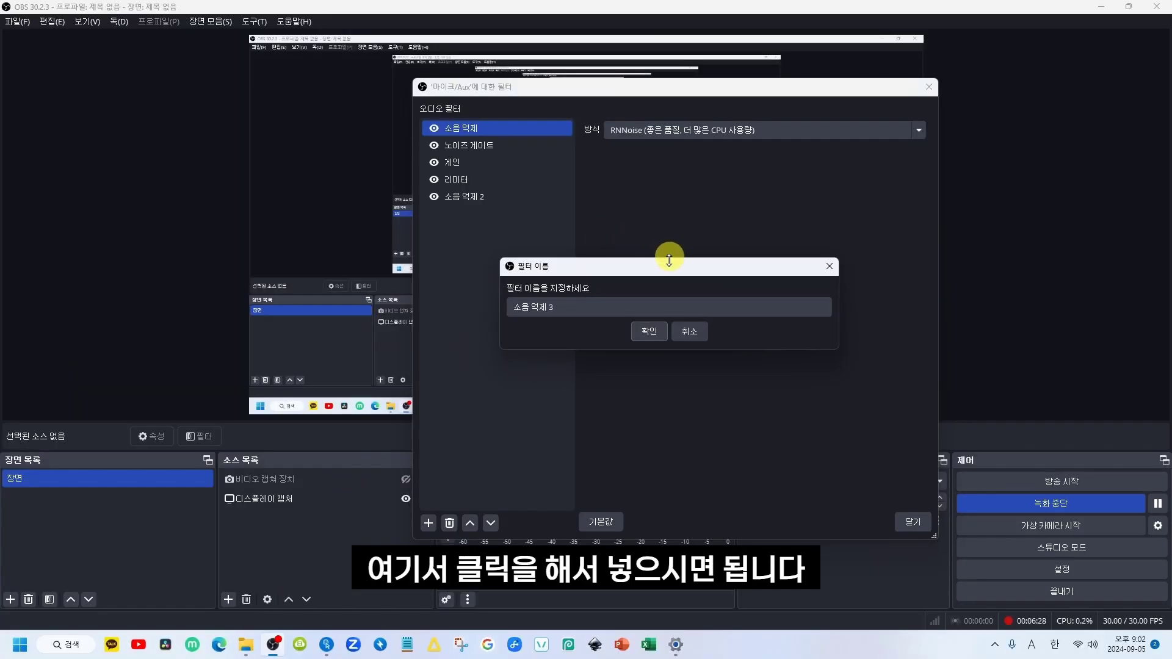
{"action": "left_click", "coordinate": [650, 333]}
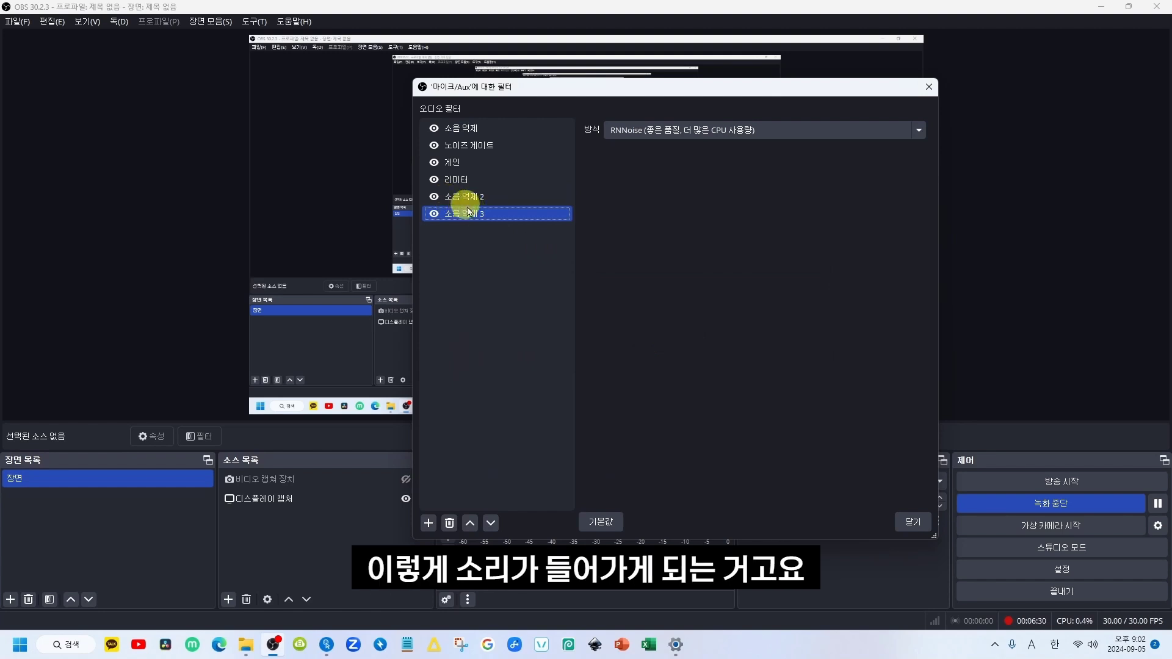
Remove the newly added 소음 억제 3 filter and confirm the removal.
{"action": "right_click", "coordinate": [469, 212]}
{"action": "left_click", "coordinate": [491, 269]}
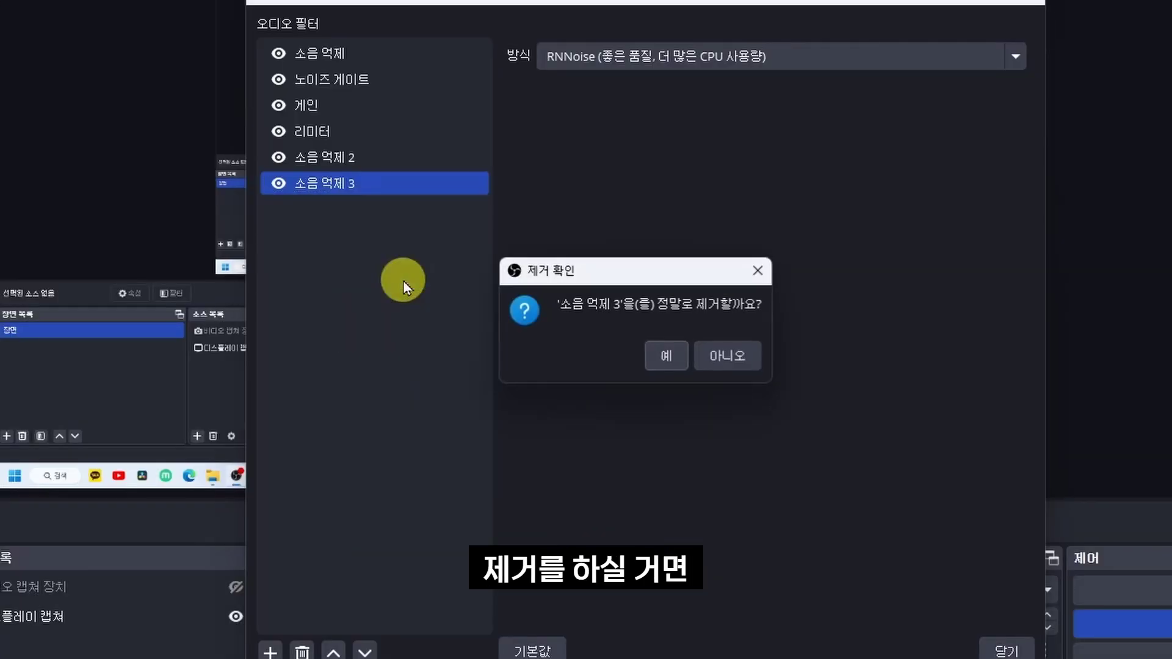
{"action": "left_click", "coordinate": [658, 358]}
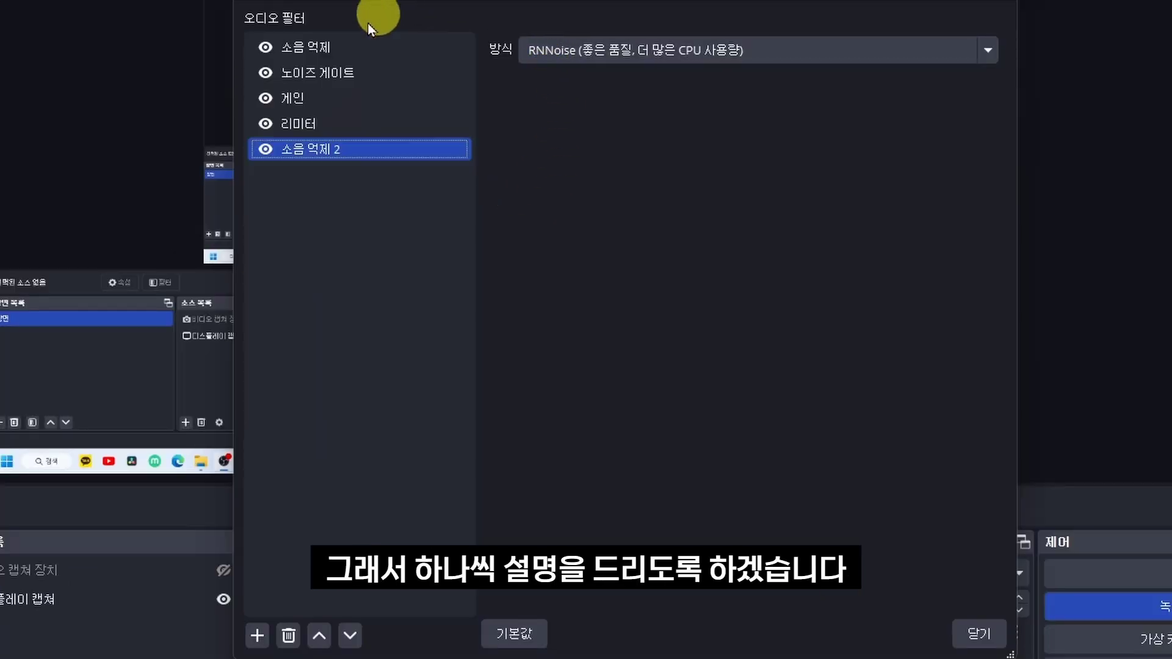
Choose RNNoise, the better-quality method, for the first noise suppression (소음 억제) filter.
{"action": "left_click", "coordinate": [291, 48]}
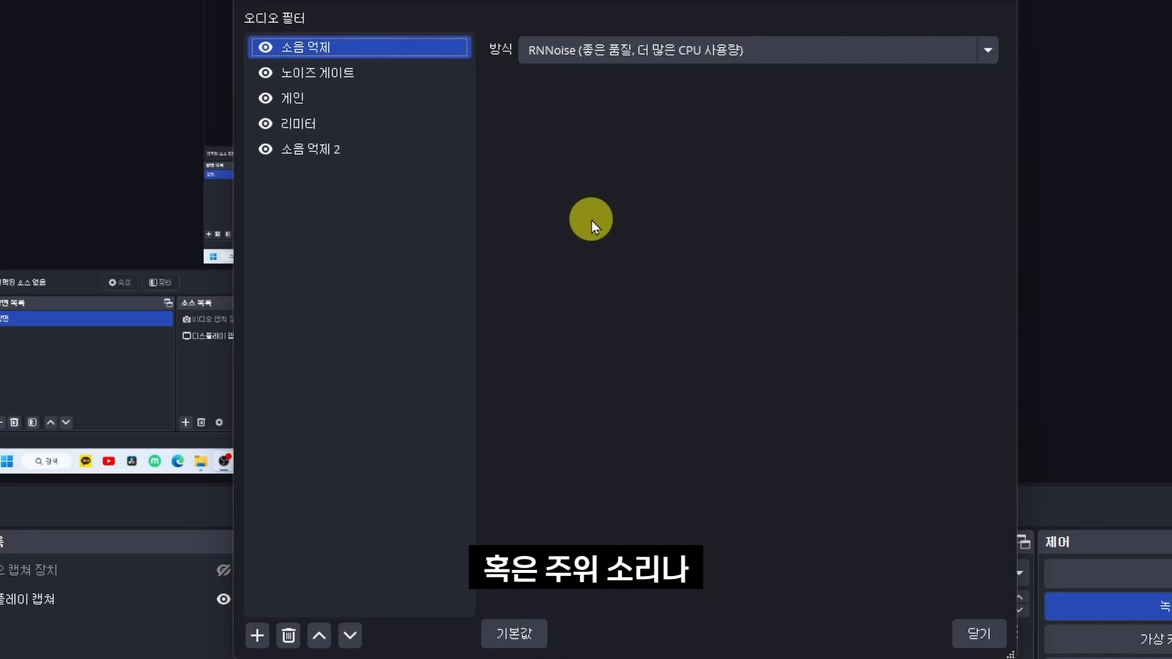
{"action": "left_click_drag", "start_coordinate": [648, 7], "coordinate": [599, 0]}
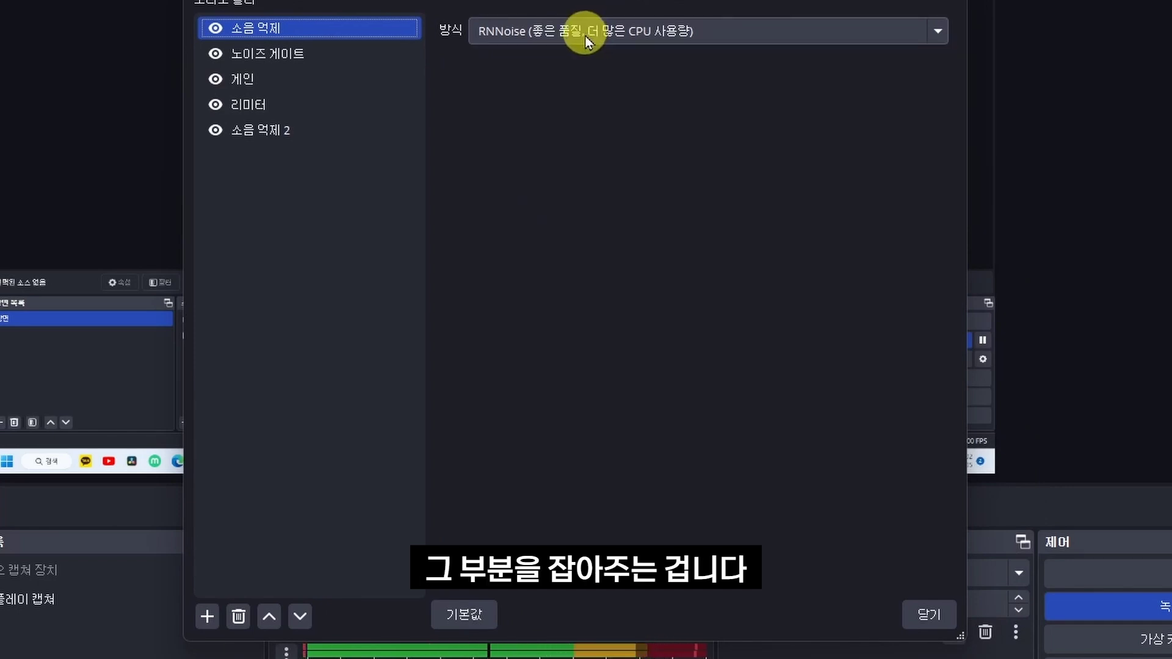
{"action": "left_click", "coordinate": [823, 36]}
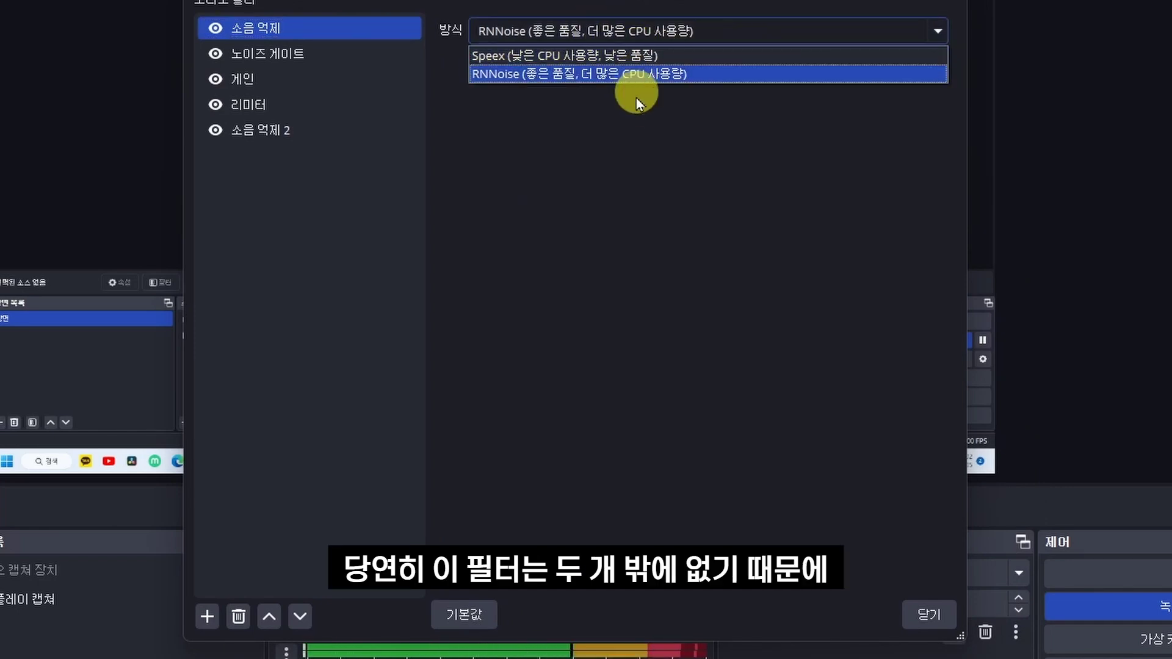
{"action": "left_click", "coordinate": [649, 78]}
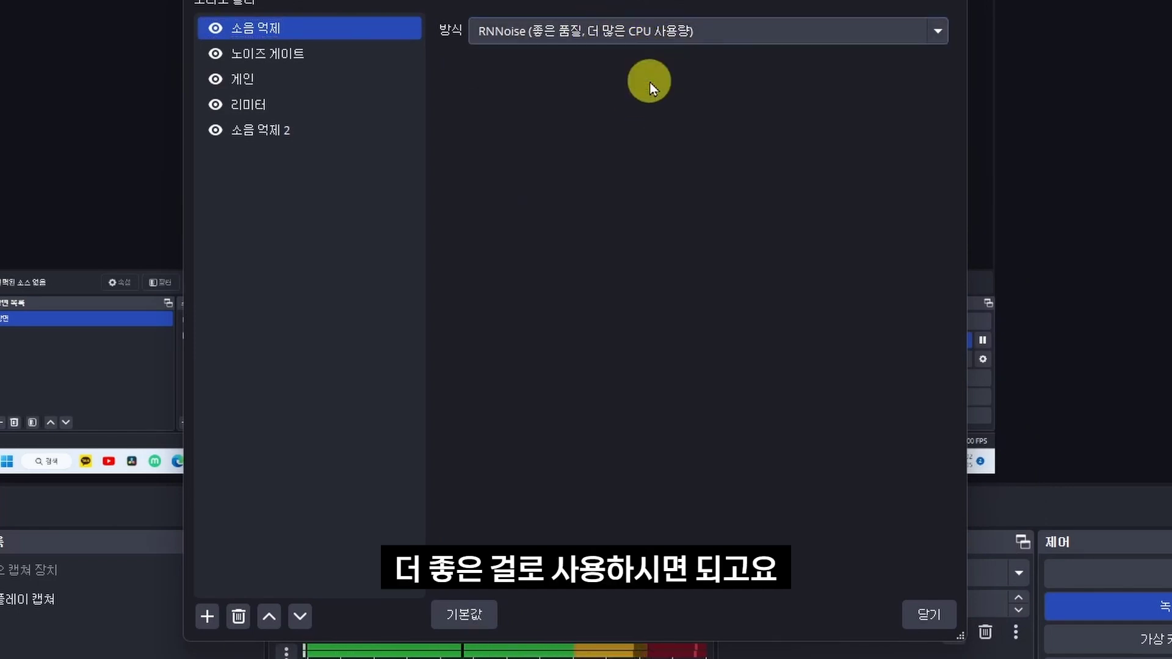
Try the noise gate's open threshold (개방 임계값) at -7 dB and -74 dB, and set it back to -41 dB.
{"action": "left_click", "coordinate": [320, 62]}
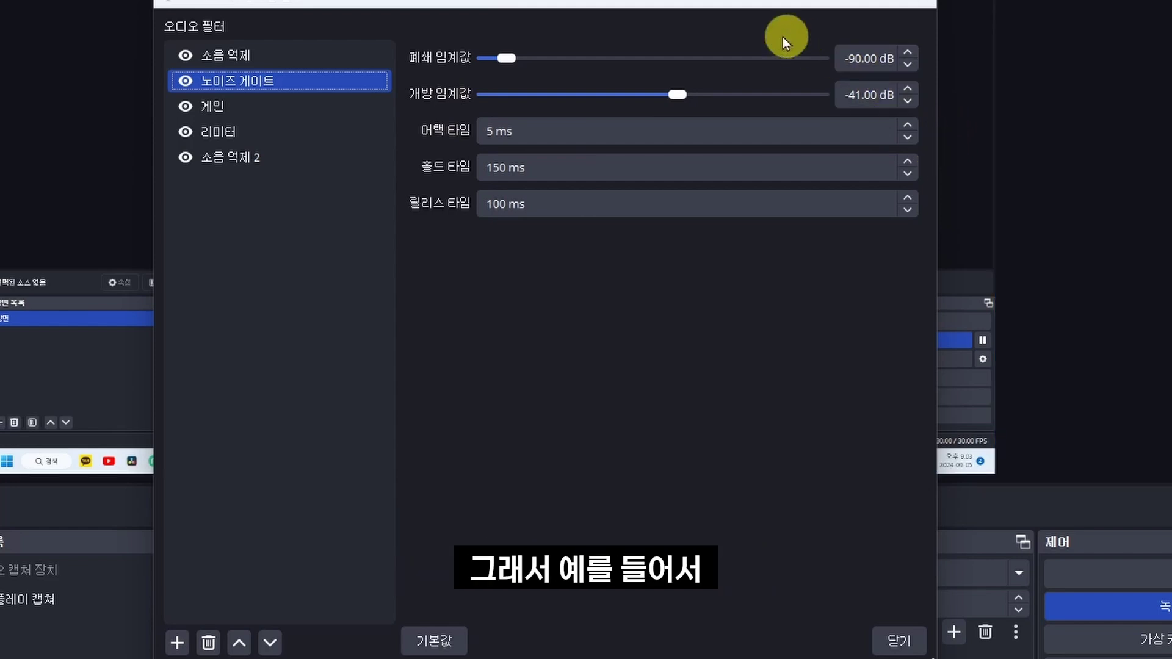
{"action": "left_click_drag", "start_coordinate": [699, 8], "coordinate": [652, 0]}
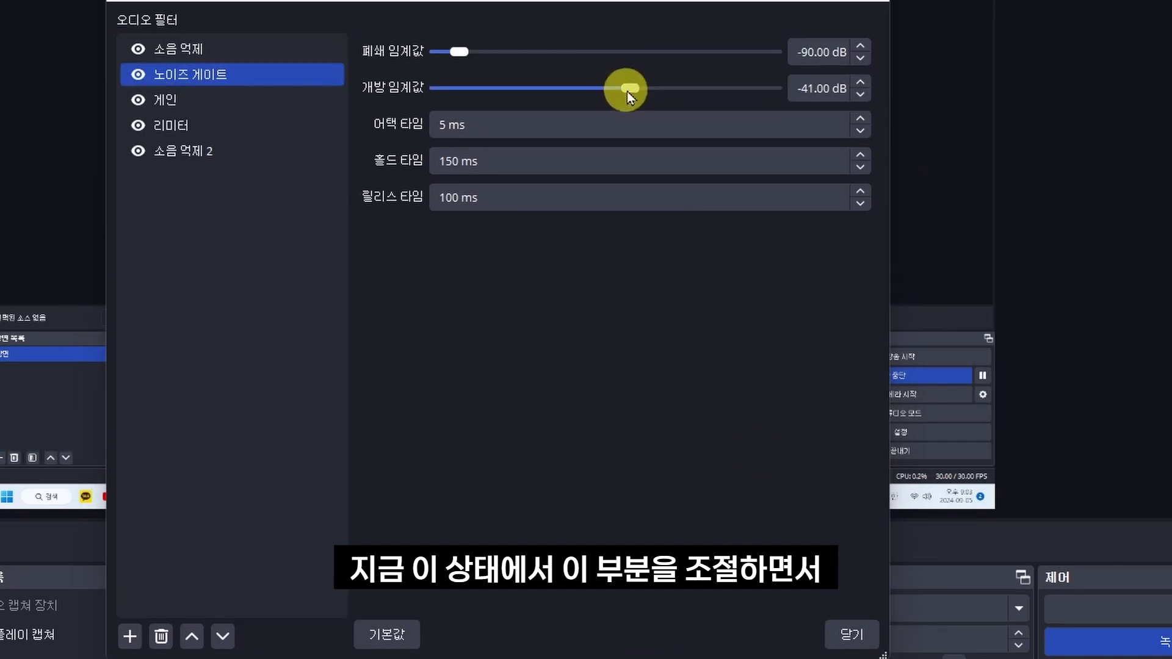
{"action": "left_click_drag", "start_coordinate": [633, 55], "coordinate": [673, 94]}
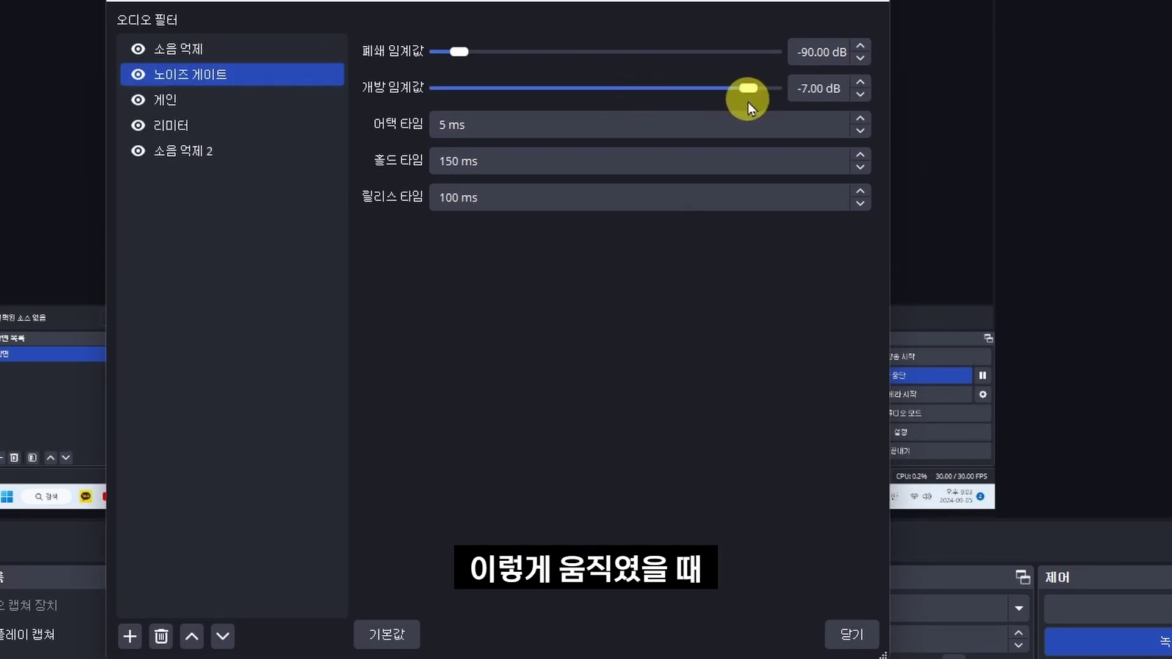
{"action": "left_click_drag", "start_coordinate": [748, 101], "coordinate": [661, 92]}
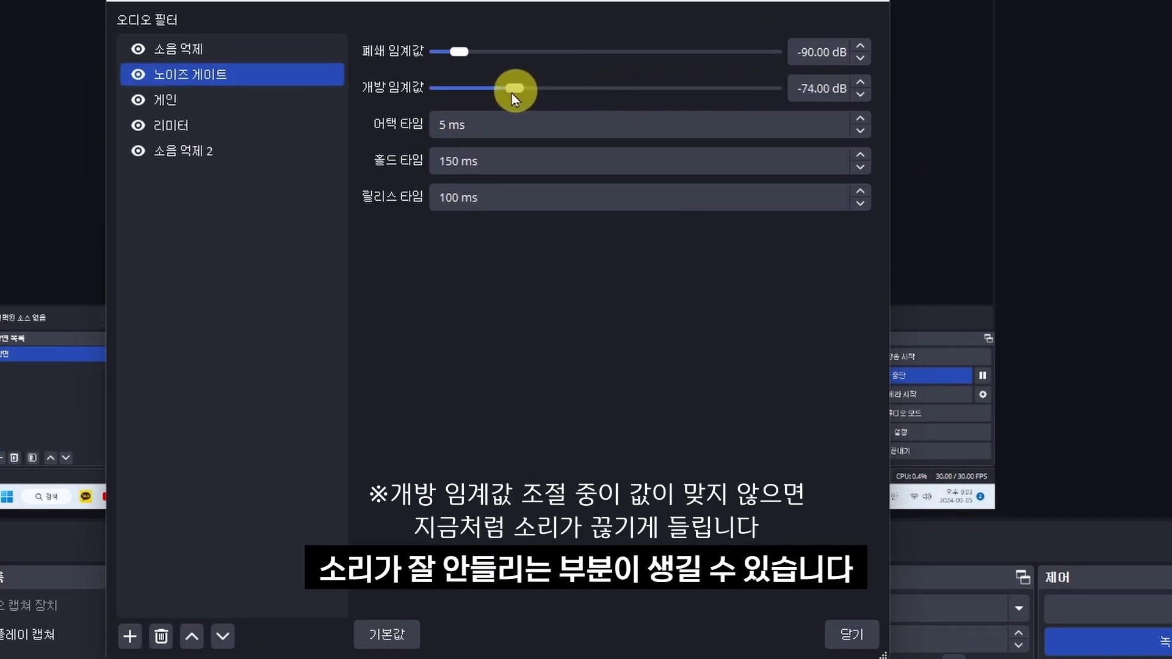
{"action": "left_click_drag", "start_coordinate": [514, 93], "coordinate": [630, 90]}
{"action": "left_click", "coordinate": [708, 157]}
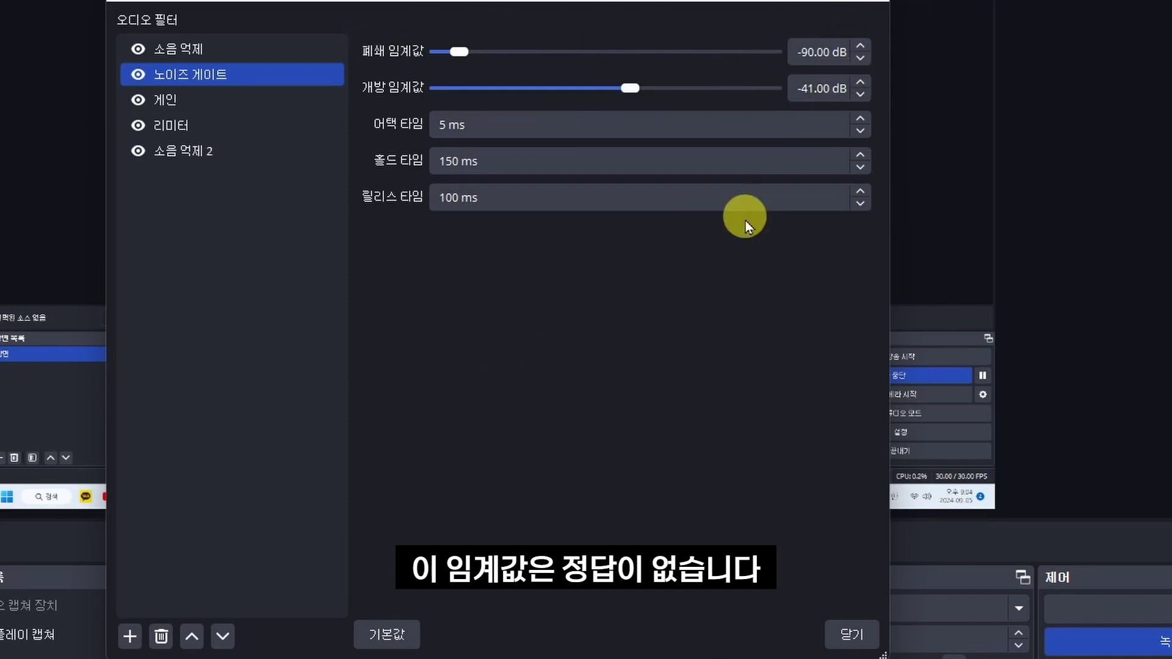
Open the gain (게인) filter, try out its level, and leave the gain at 30 dB.
{"action": "left_click", "coordinate": [244, 104]}
{"action": "left_click_drag", "start_coordinate": [554, 1], "coordinate": [578, 37]}
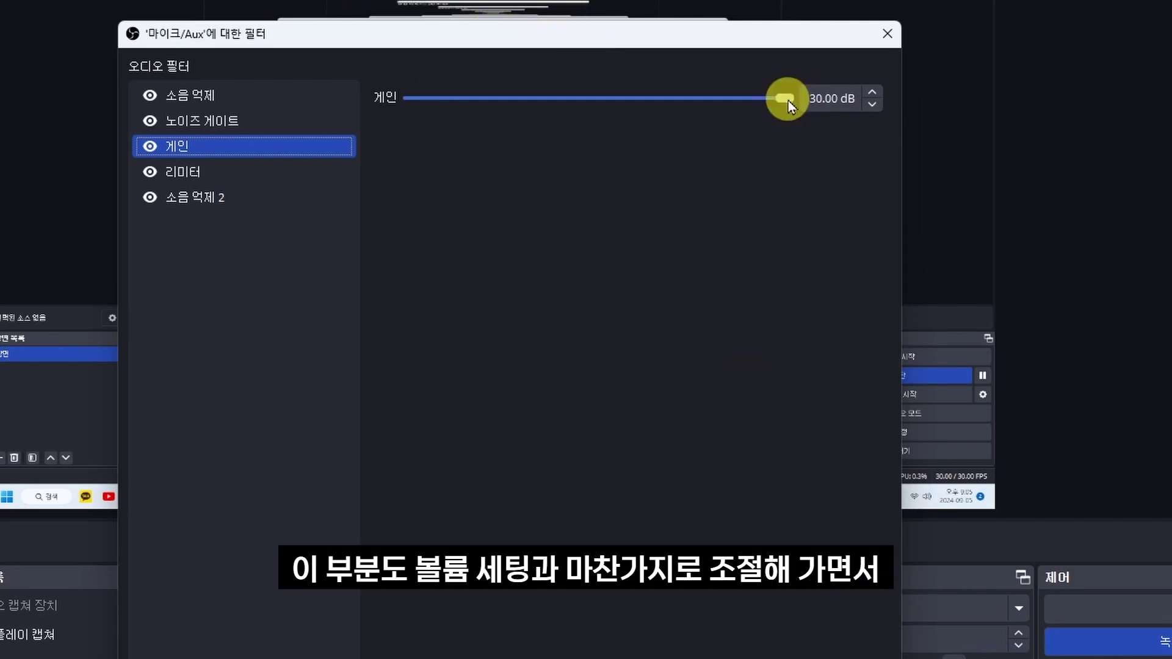
{"action": "left_click_drag", "start_coordinate": [788, 100], "coordinate": [812, 104]}
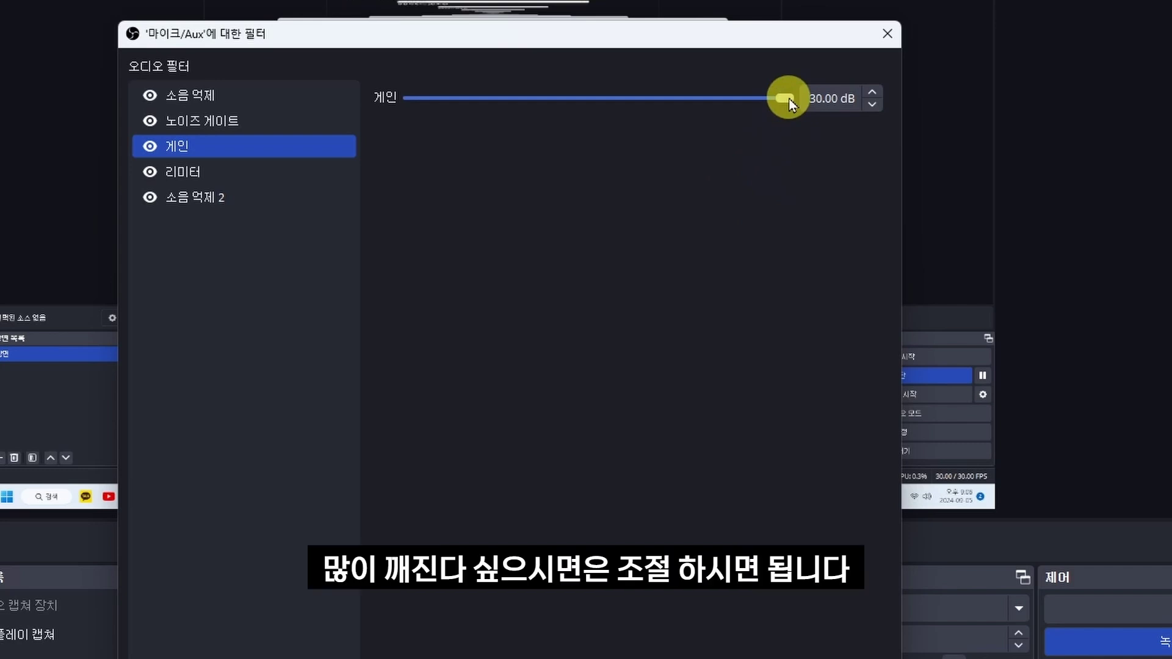
{"action": "left_click_drag", "start_coordinate": [789, 97], "coordinate": [712, 101]}
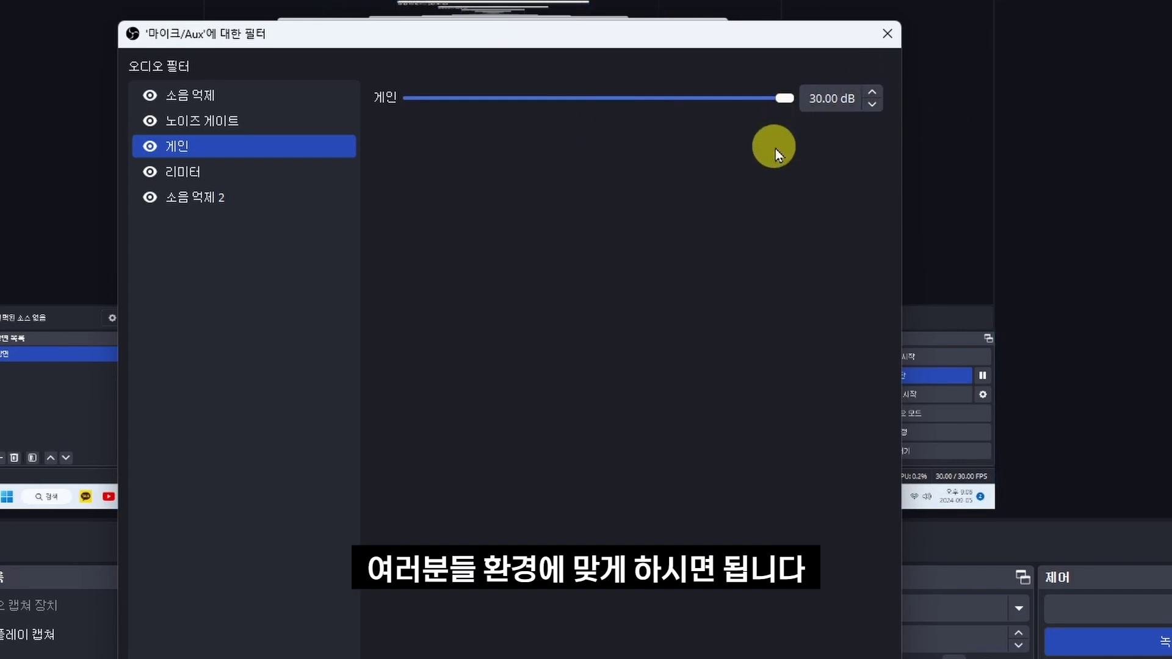
Compare the limiter's (리미터) threshold and release with the noise gate and gain settings, and check the second noise suppression filter's method.
{"action": "left_click", "coordinate": [210, 176]}
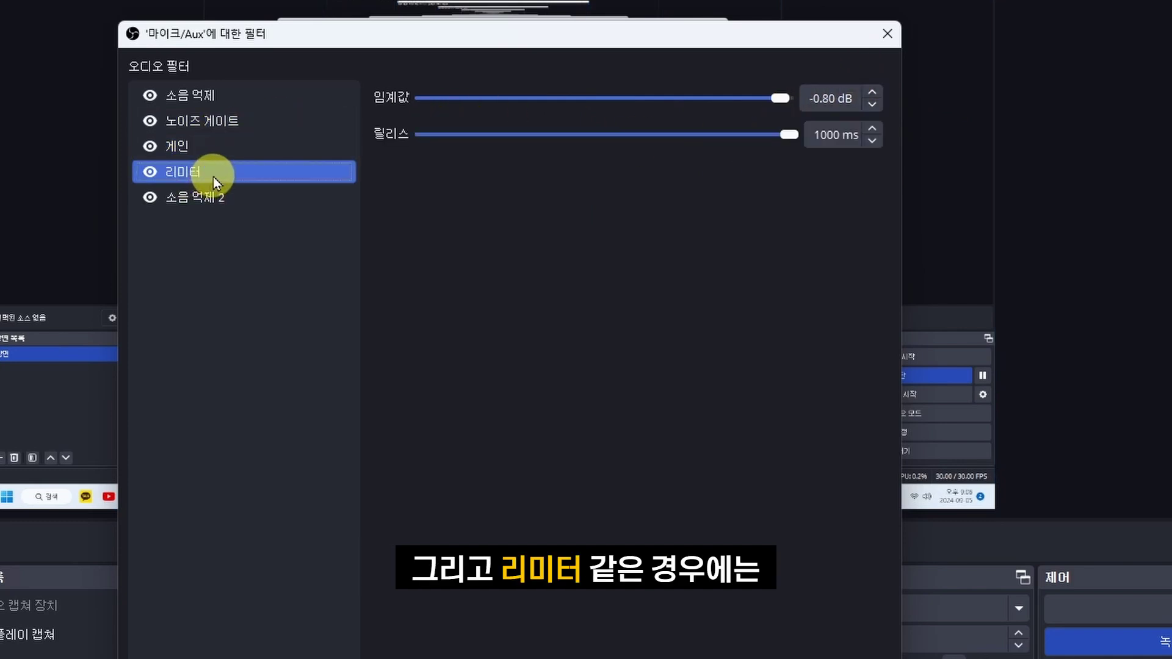
{"action": "left_click", "coordinate": [241, 98]}
{"action": "left_click", "coordinate": [232, 122]}
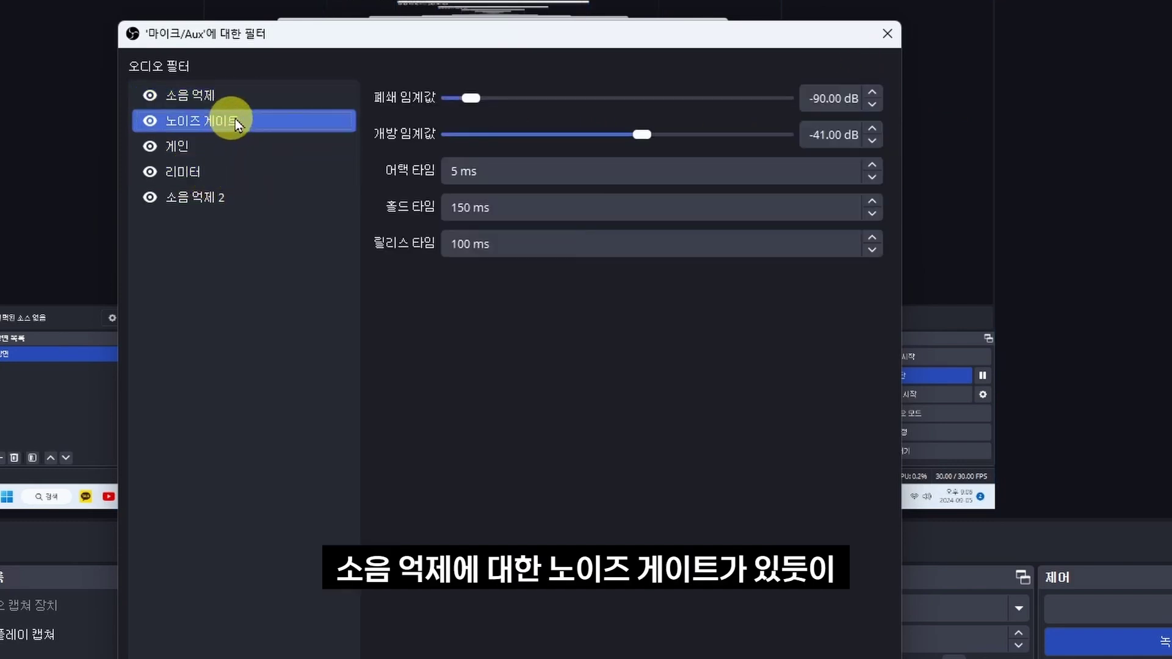
{"action": "left_click", "coordinate": [261, 143]}
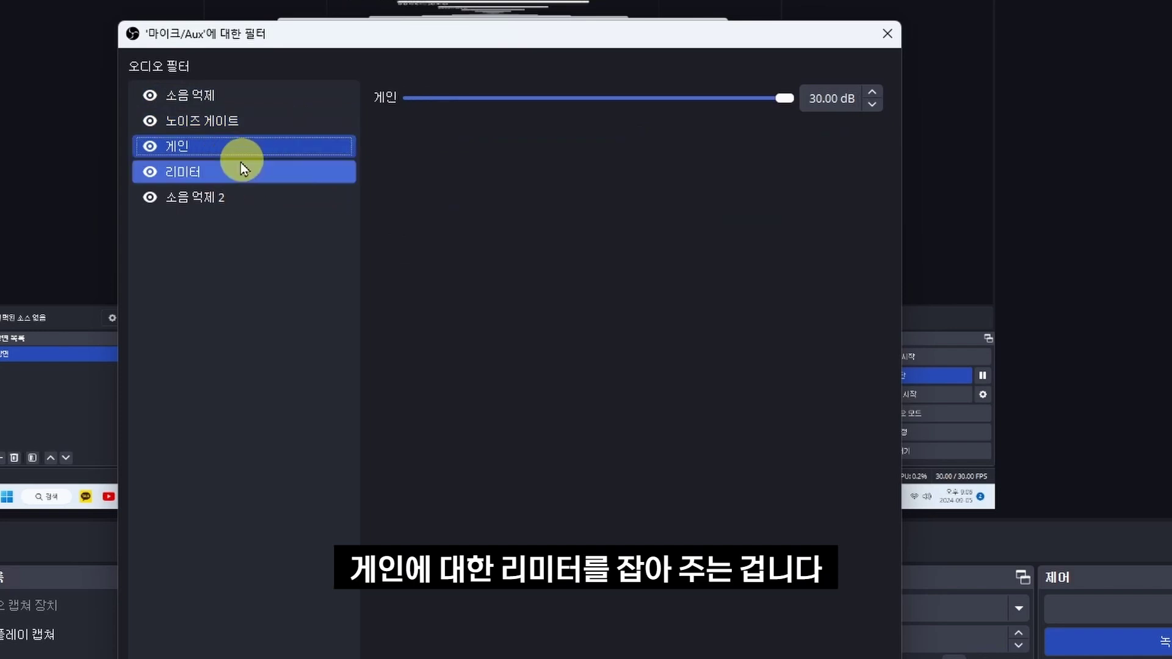
{"action": "left_click", "coordinate": [228, 174]}
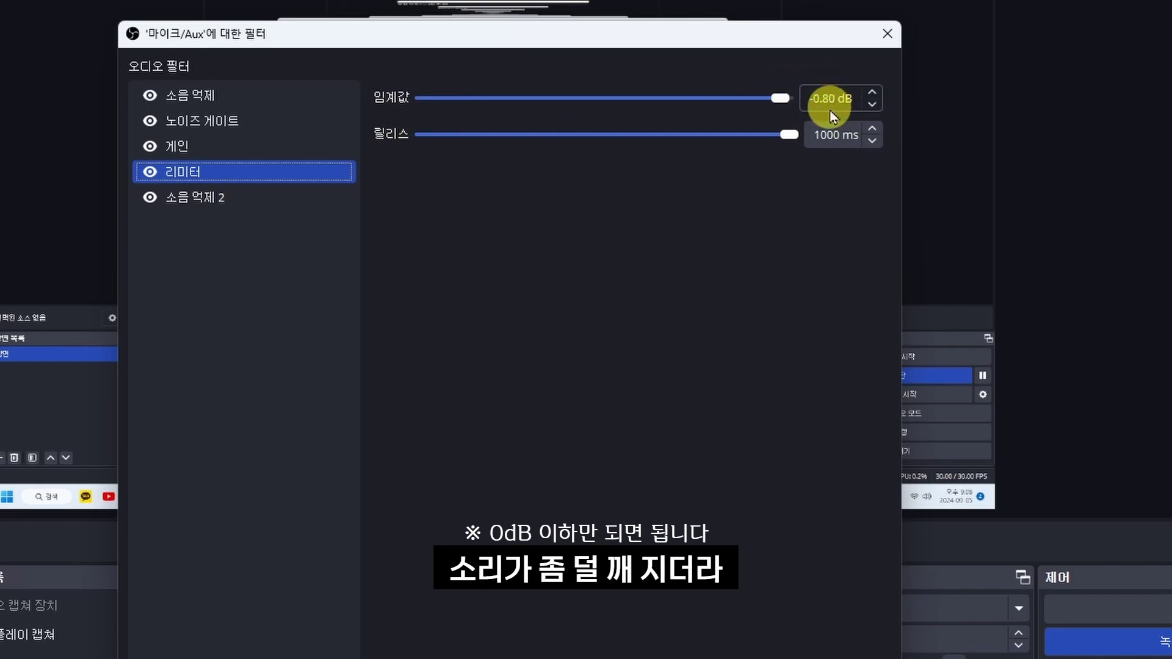
{"action": "left_click", "coordinate": [265, 145]}
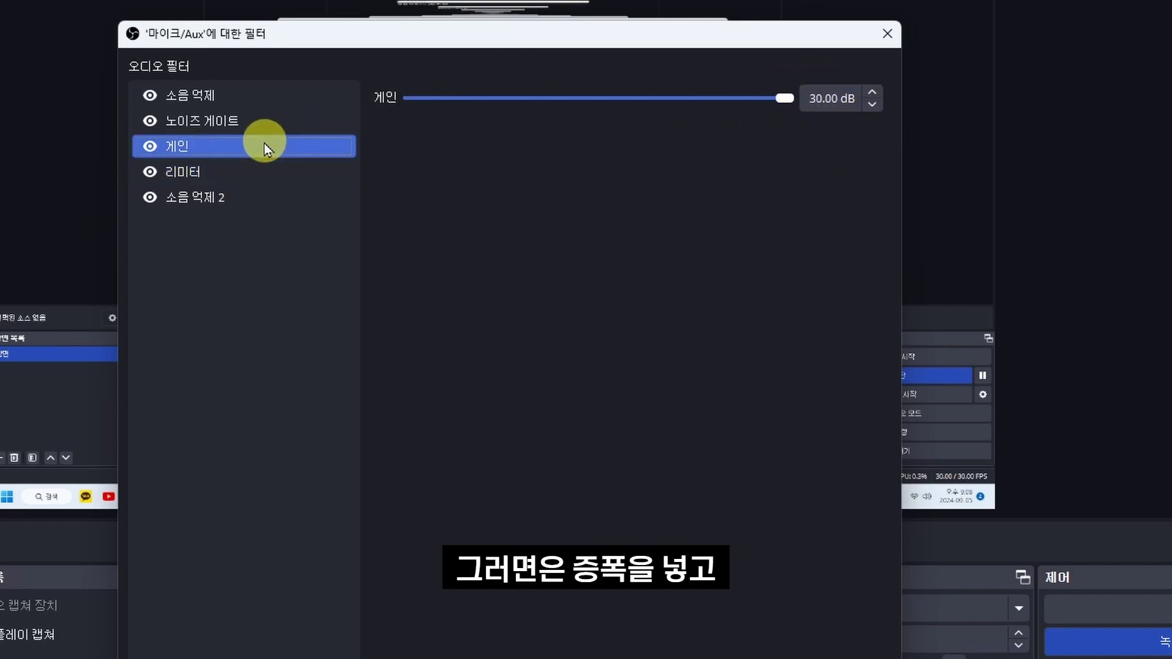
{"action": "key", "text": "Up"}
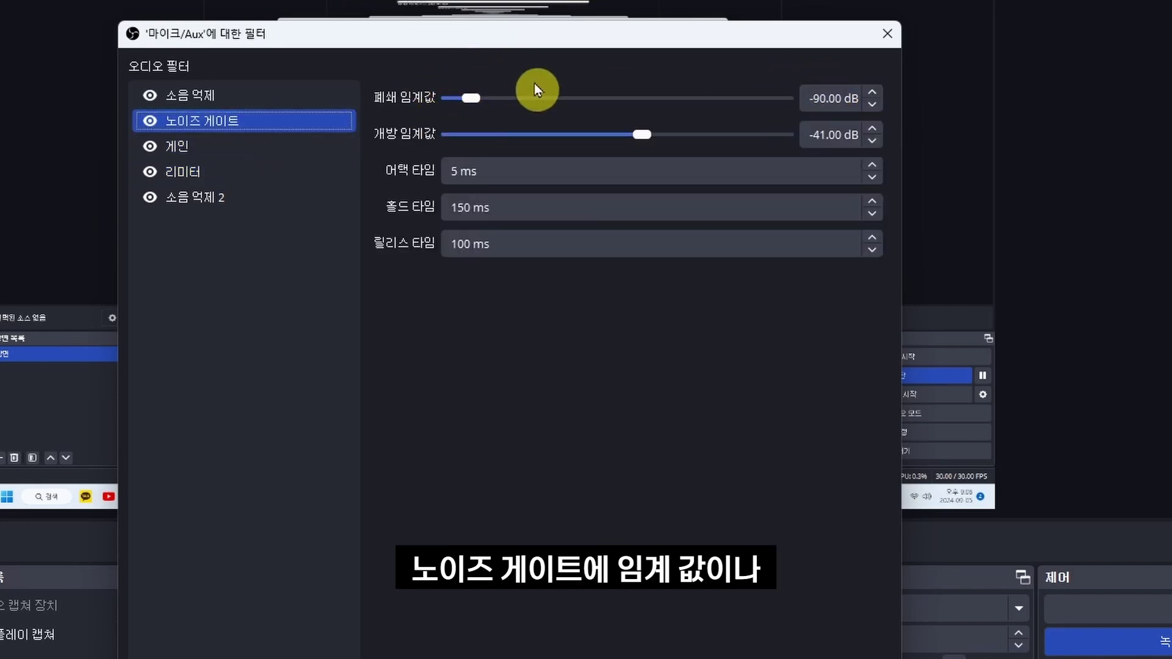
{"action": "left_click", "coordinate": [262, 175]}
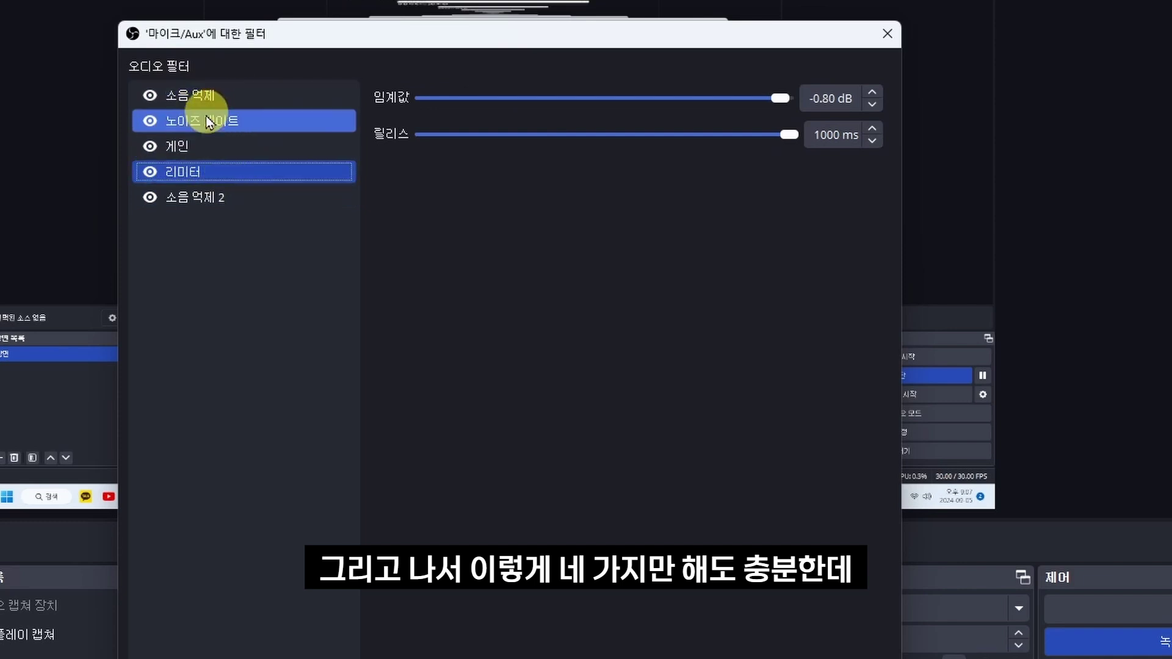
{"action": "left_click", "coordinate": [210, 200]}
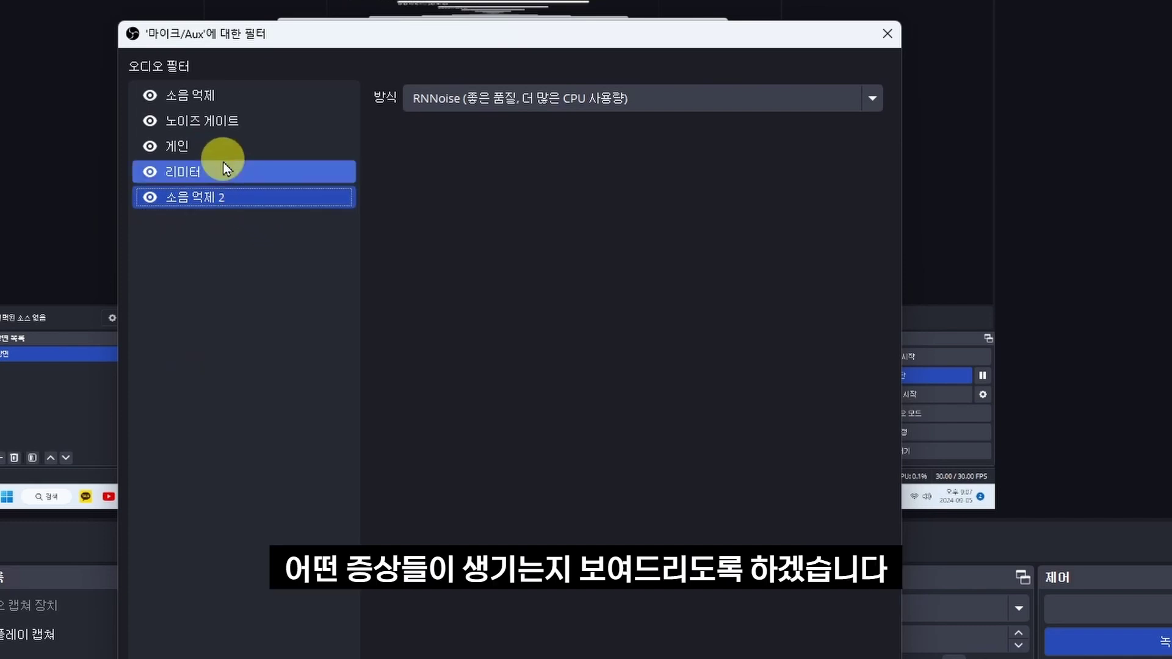
Turn both noise suppression filters (소음 억제 and 소음 억제 2) off and back on to compare the microphone's sound with and without them.
{"action": "left_click_drag", "start_coordinate": [431, 35], "coordinate": [434, 1]}
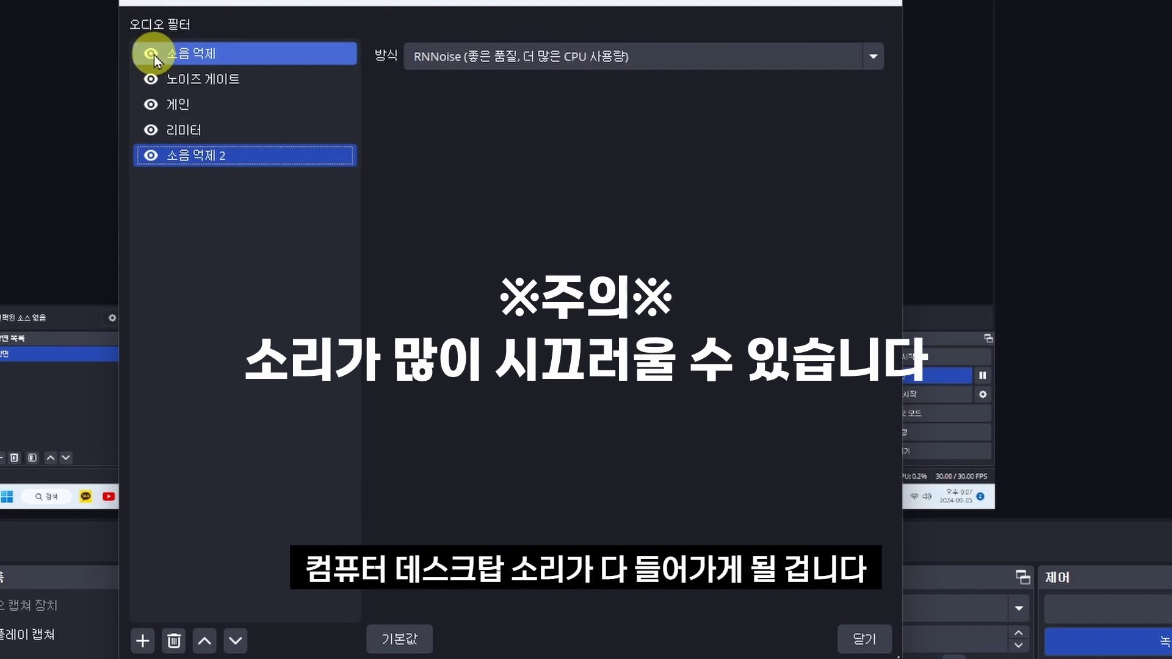
{"action": "left_click", "coordinate": [151, 54]}
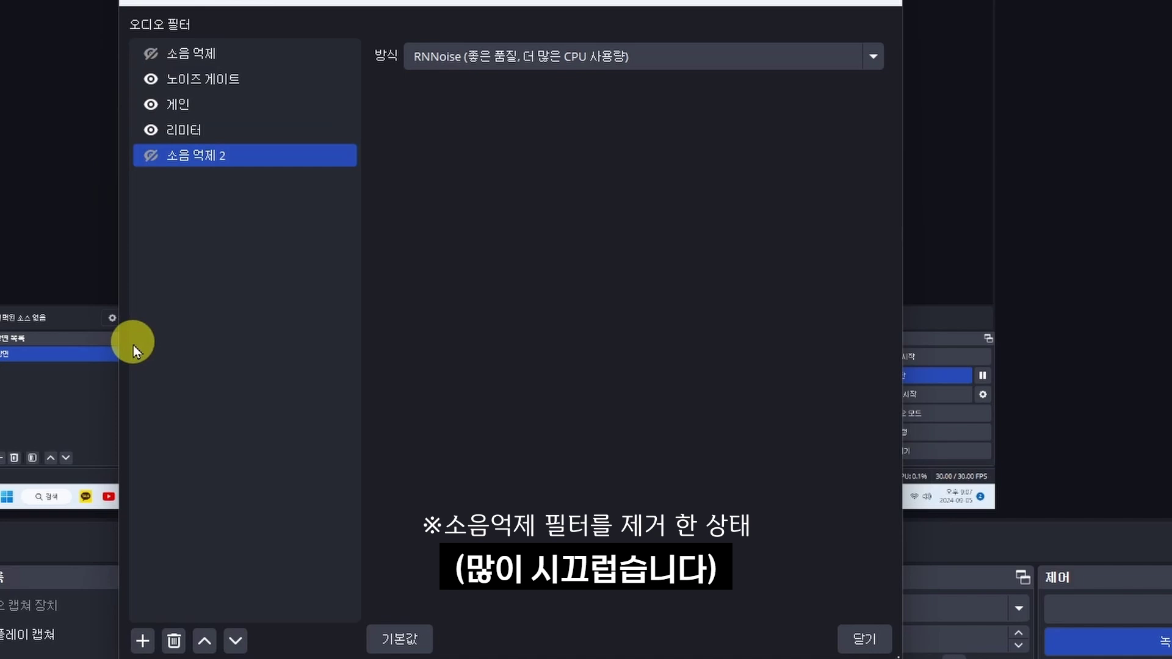
{"action": "left_click", "coordinate": [154, 156]}
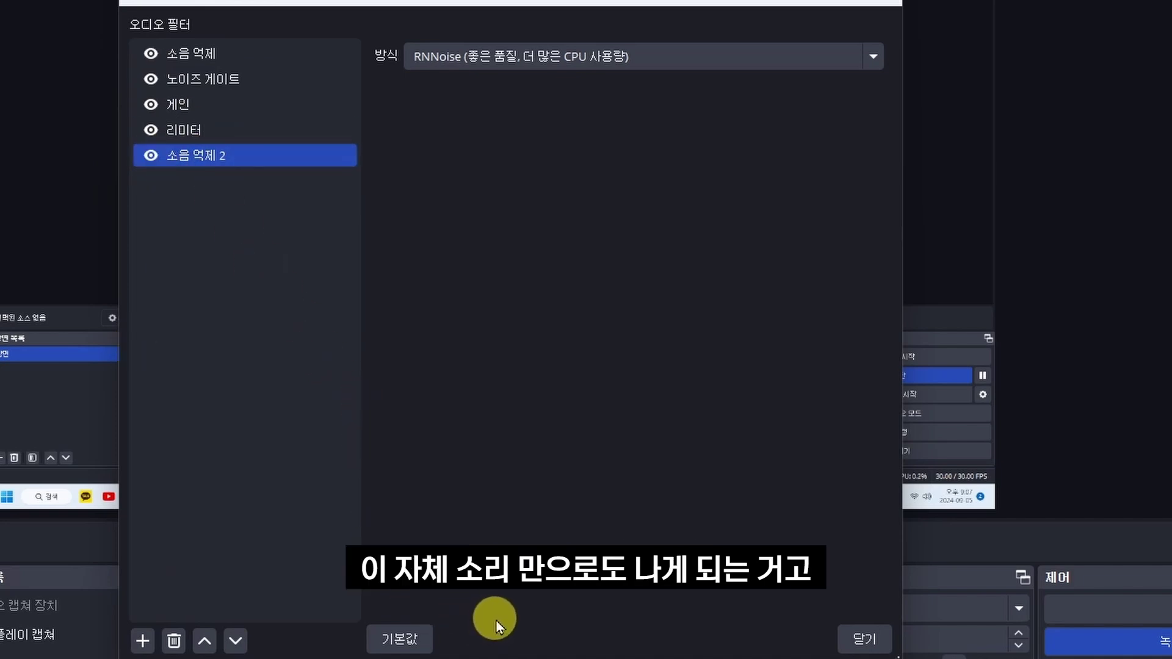
{"action": "left_click", "coordinate": [150, 156]}
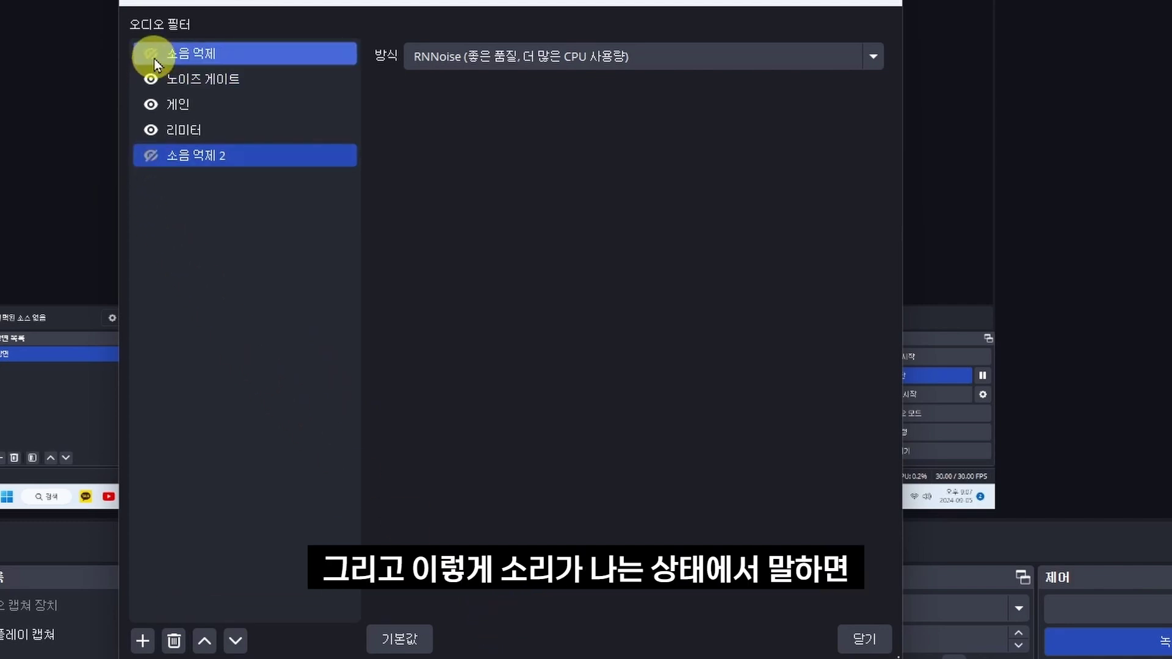
{"action": "left_click", "coordinate": [154, 59]}
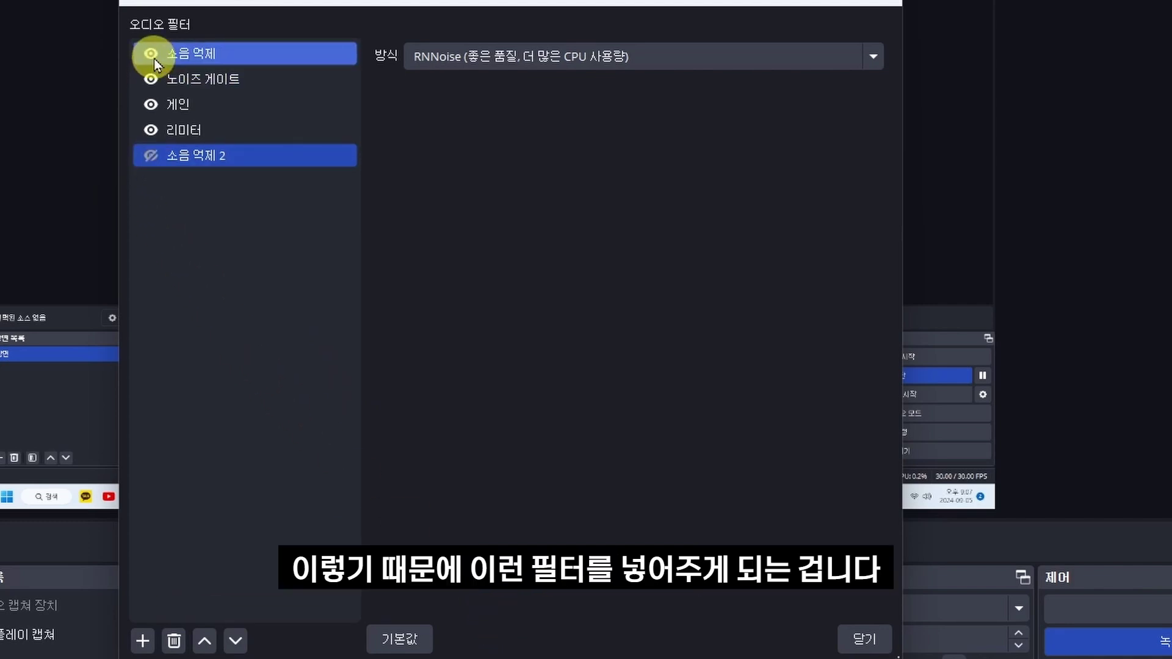
{"action": "left_click", "coordinate": [151, 156]}
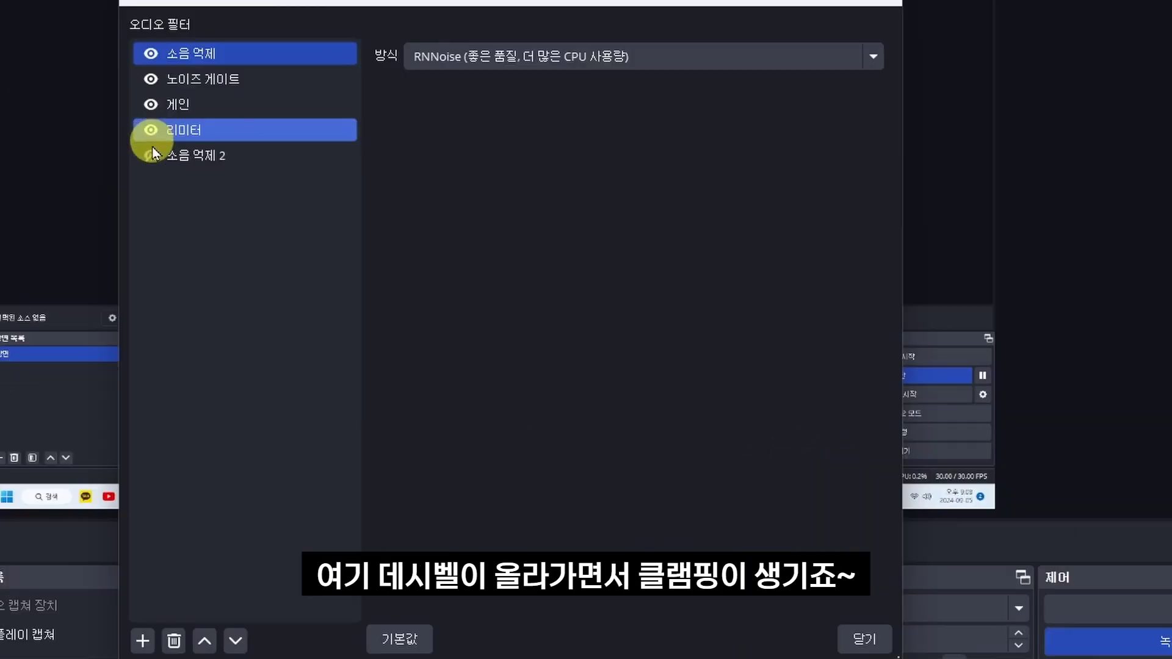
{"action": "left_click", "coordinate": [151, 156]}
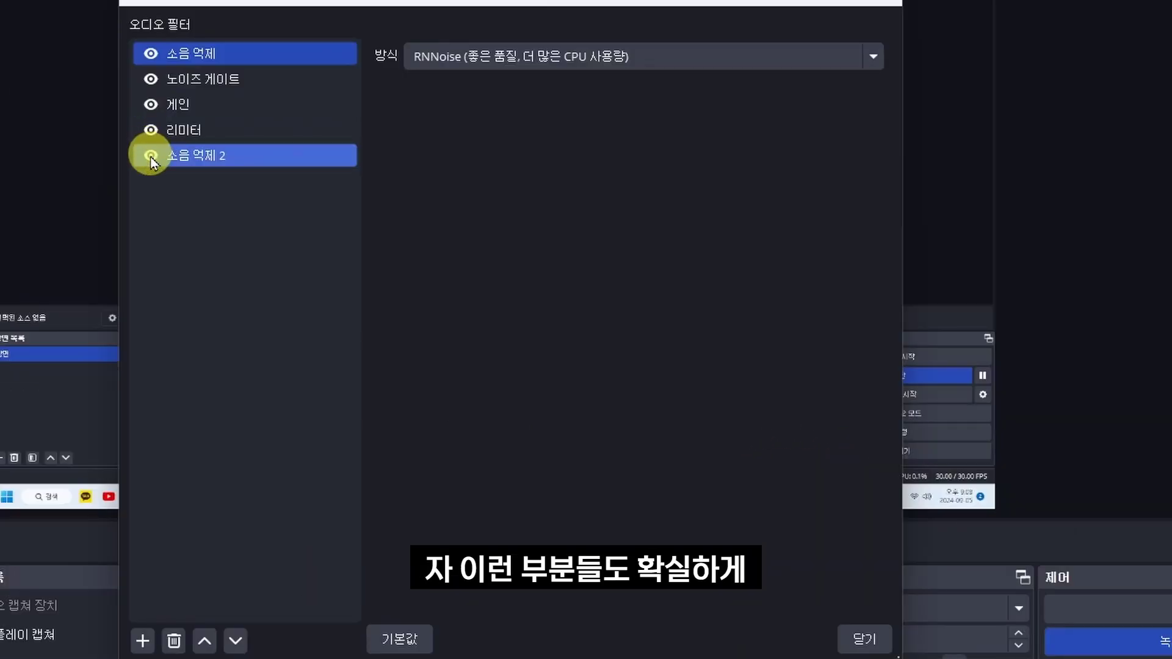